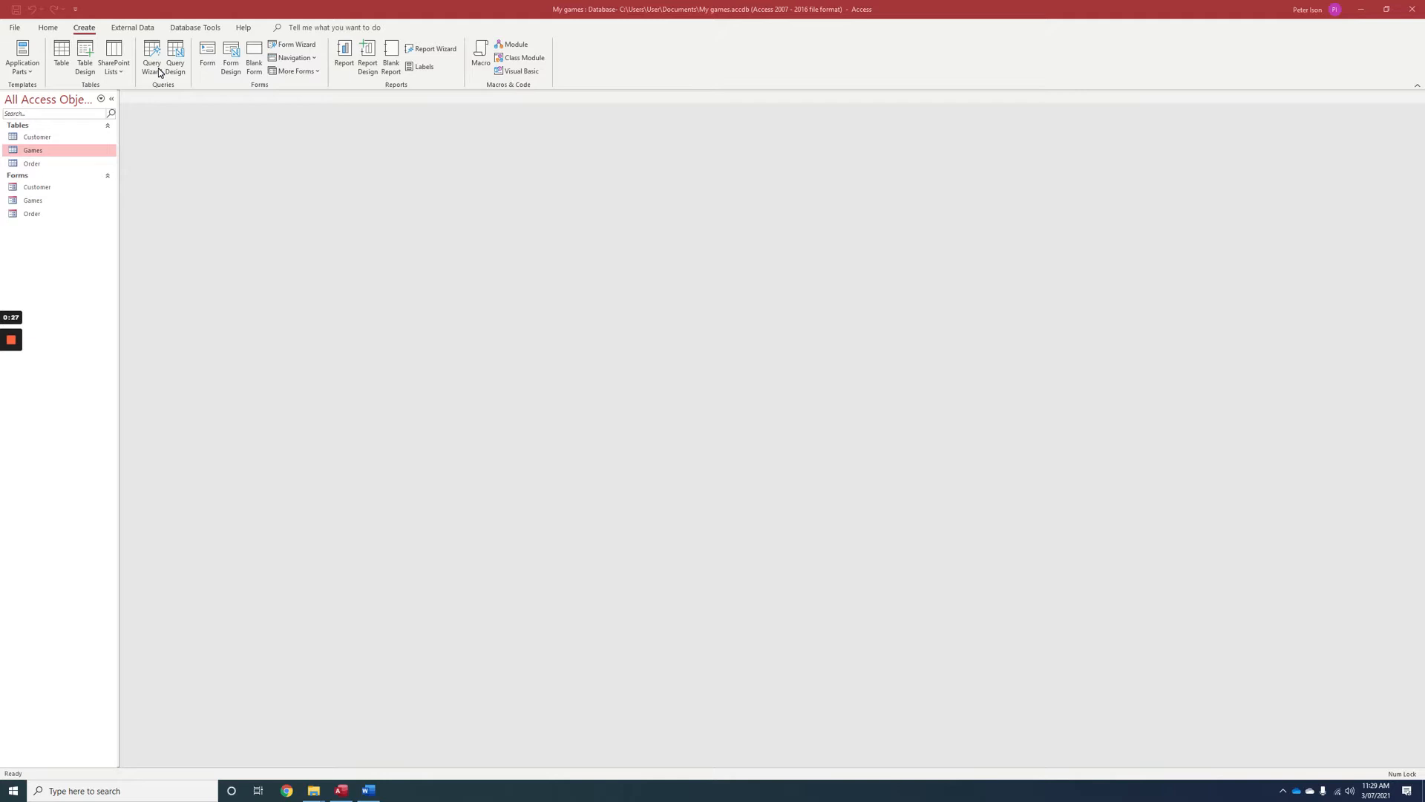
Create a blank form in Design view and add a label about 10.5 cm by 1.5 cm near its top reading "My games".
{"action": "left_click", "coordinate": [233, 73]}
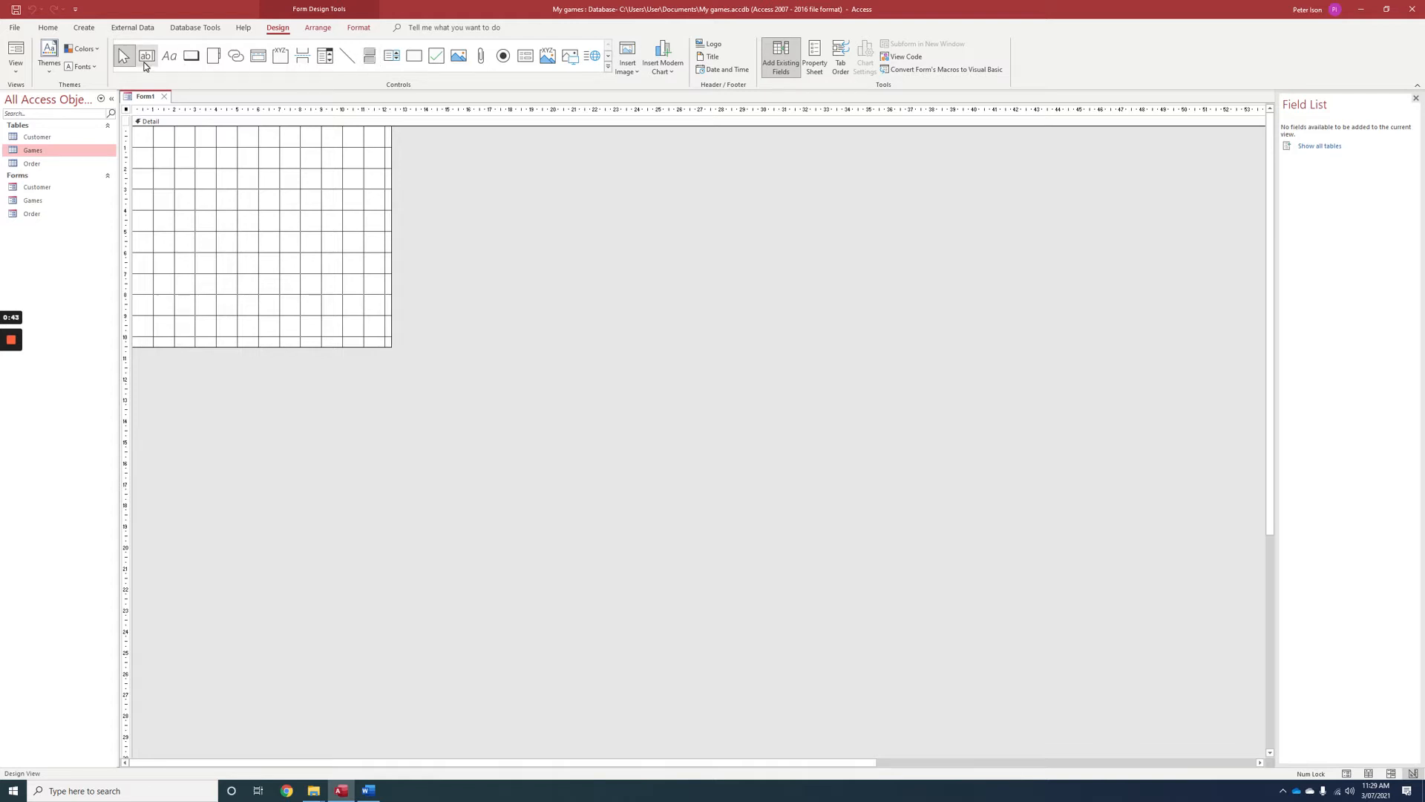
{"action": "left_click", "coordinate": [169, 57]}
{"action": "mouse_move", "coordinate": [156, 144]}
{"action": "left_mouse_down"}
{"action": "mouse_move", "coordinate": [343, 191]}
{"action": "mouse_move", "coordinate": [376, 177]}
{"action": "left_mouse_up"}
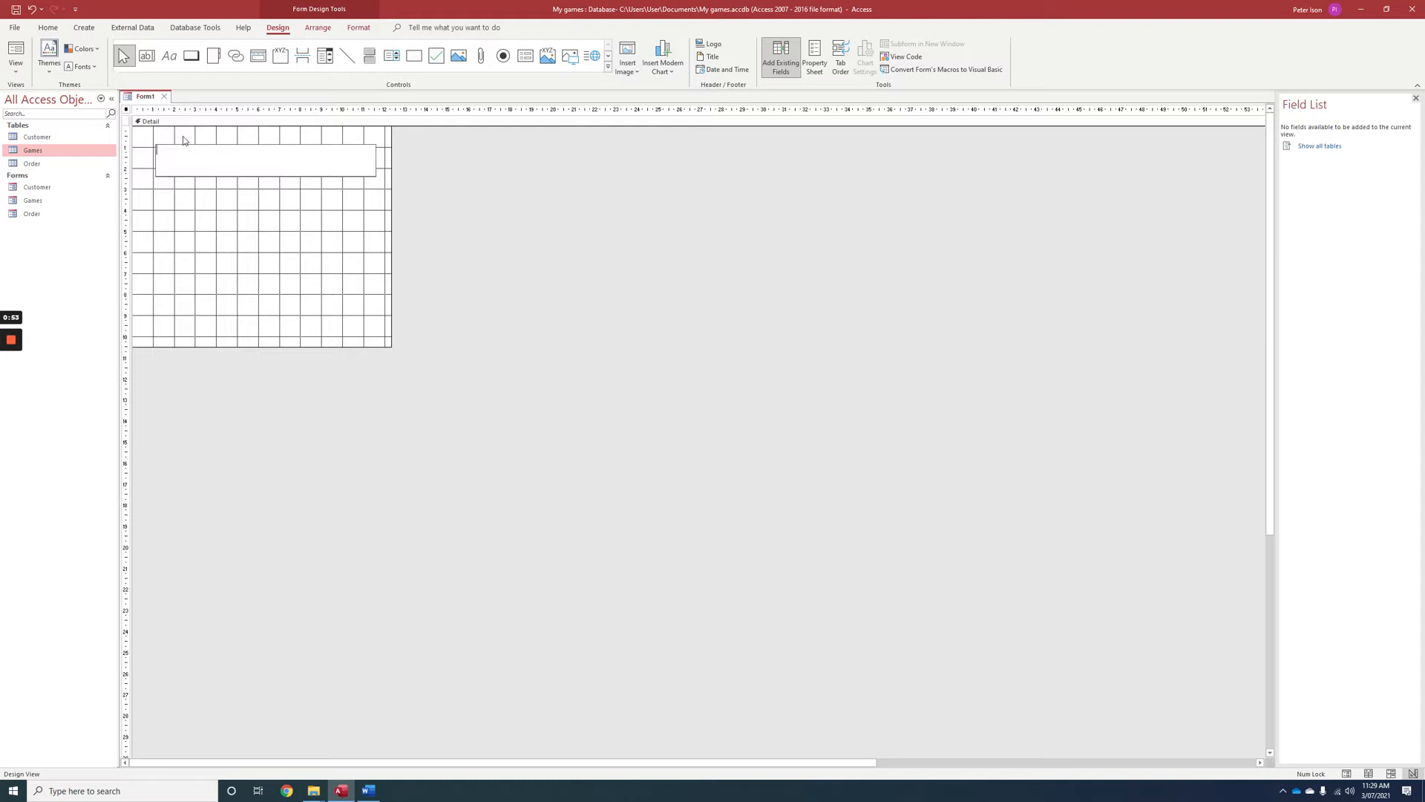
{"action": "type", "text": "My gam"}
Apply the Century Gothic theme fonts to the form.
{"action": "key", "text": "shift+Left"}
{"action": "key", "text": "shift+Left"}
{"action": "key", "text": "shift+Left"}
{"action": "key", "text": "shift+Left"}
{"action": "key", "text": "shift+Left"}
{"action": "key", "text": "shift+Left"}
{"action": "left_click", "coordinate": [99, 69]}
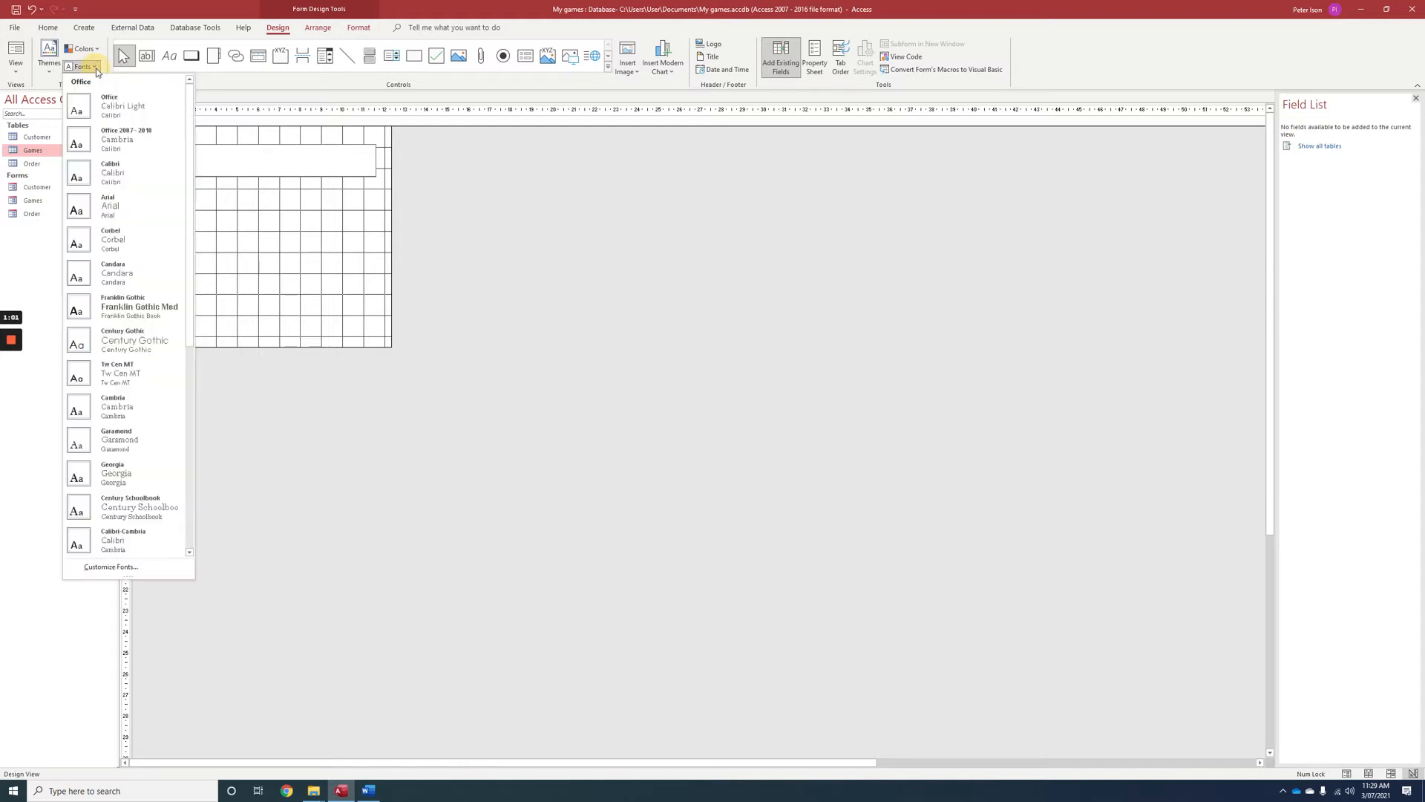
{"action": "left_click", "coordinate": [118, 341]}
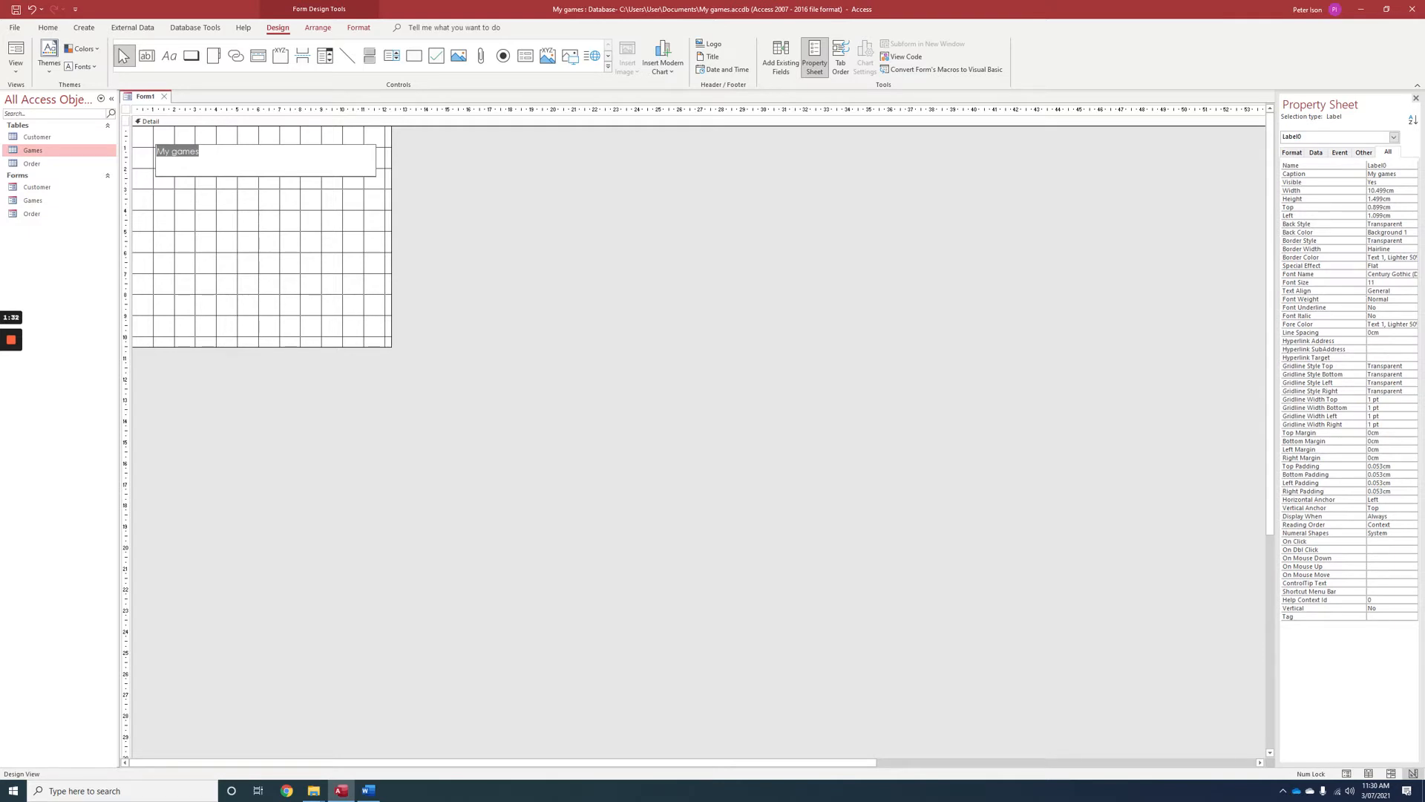
Format the "My games" label as bold Arial with a font size of 20.
{"action": "left_click", "coordinate": [1386, 282]}
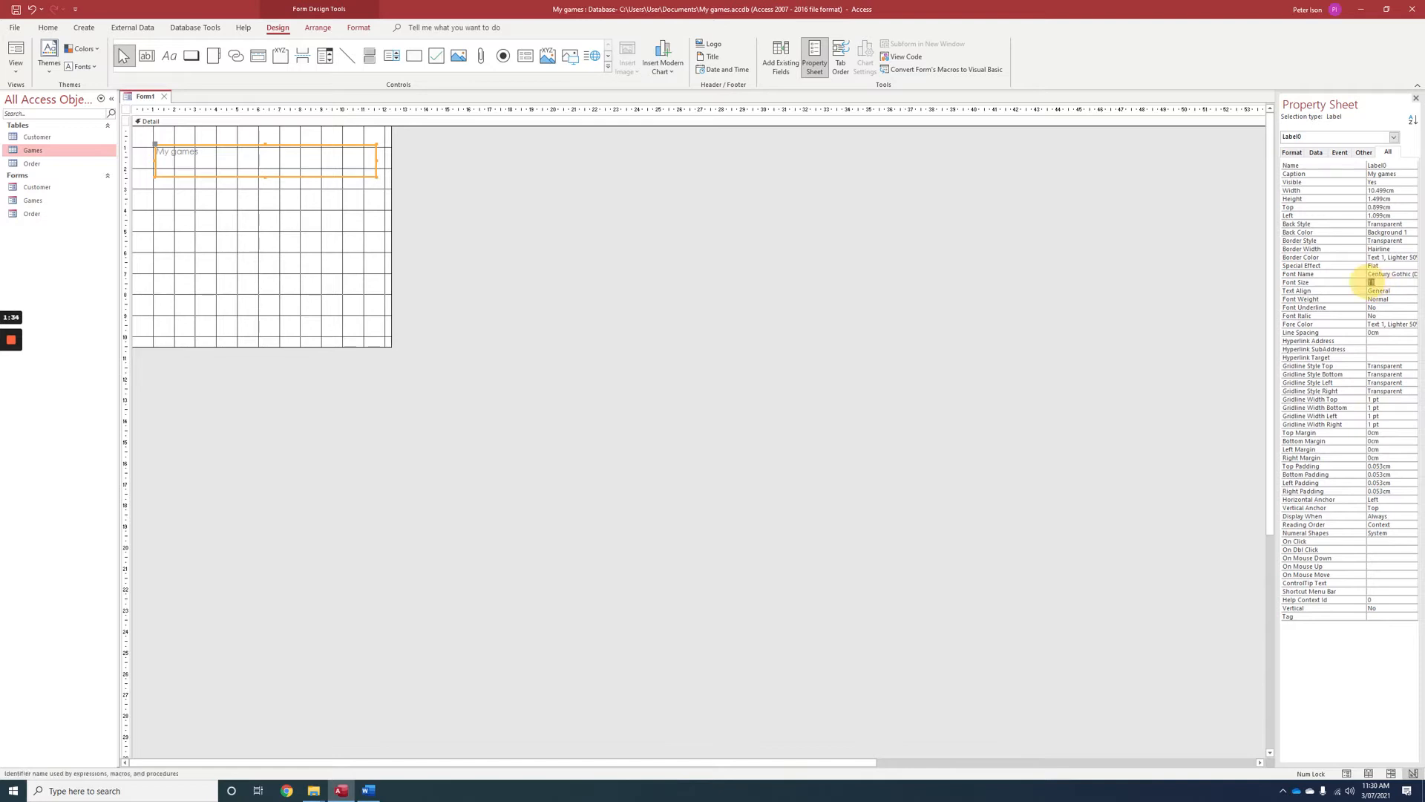
{"action": "key", "text": "Return"}
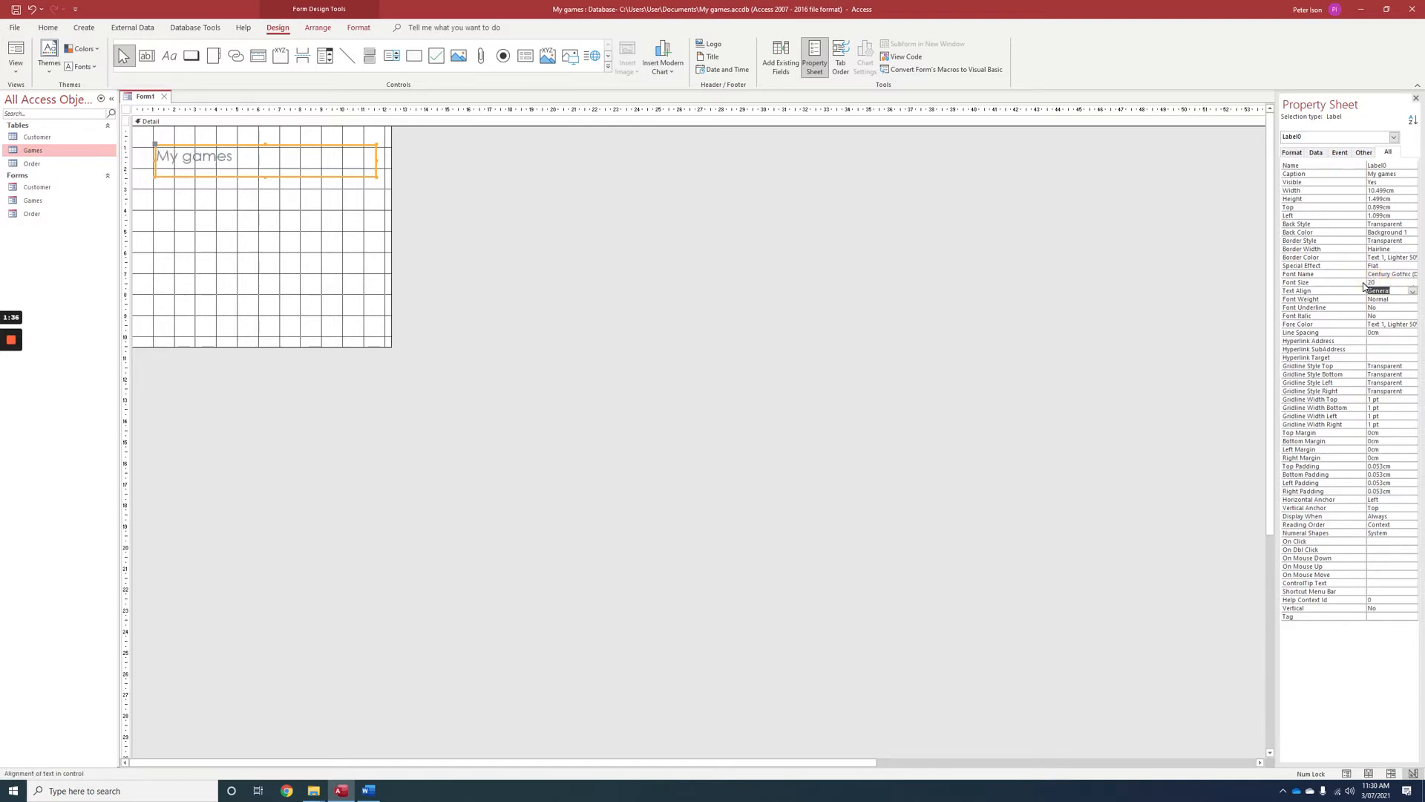
{"action": "left_click", "coordinate": [1413, 274]}
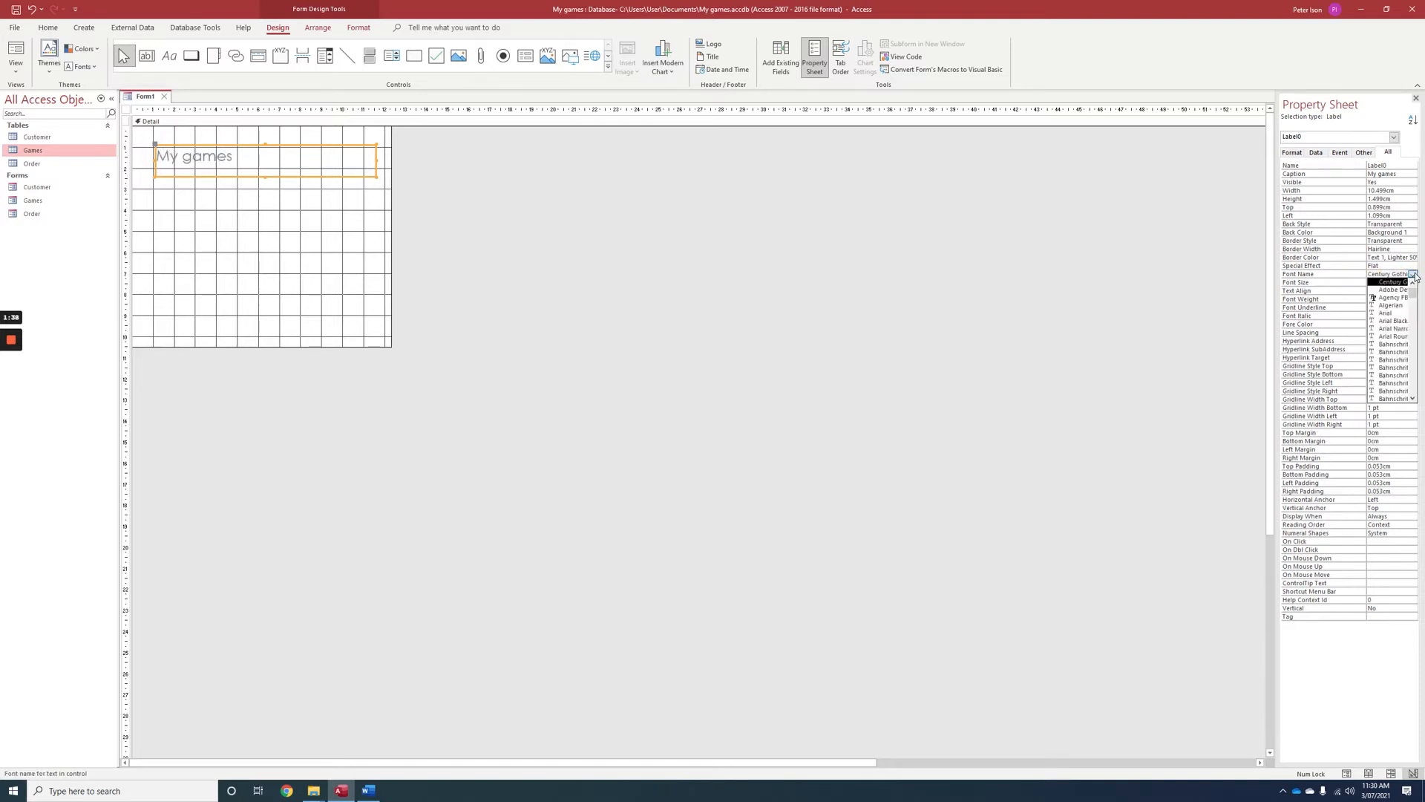
{"action": "left_click", "coordinate": [1398, 312]}
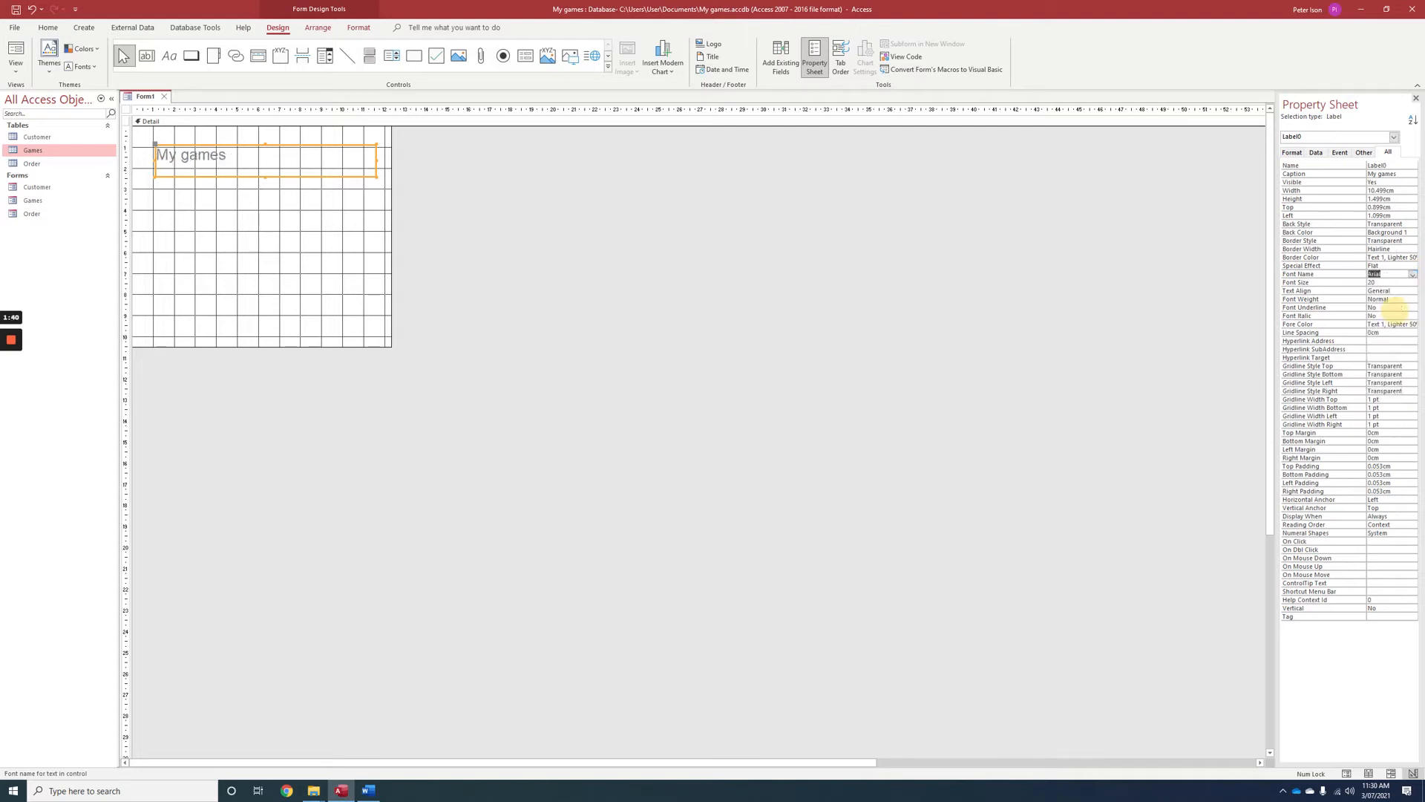
{"action": "left_click", "coordinate": [1388, 299]}
{"action": "left_click", "coordinate": [1413, 299]}
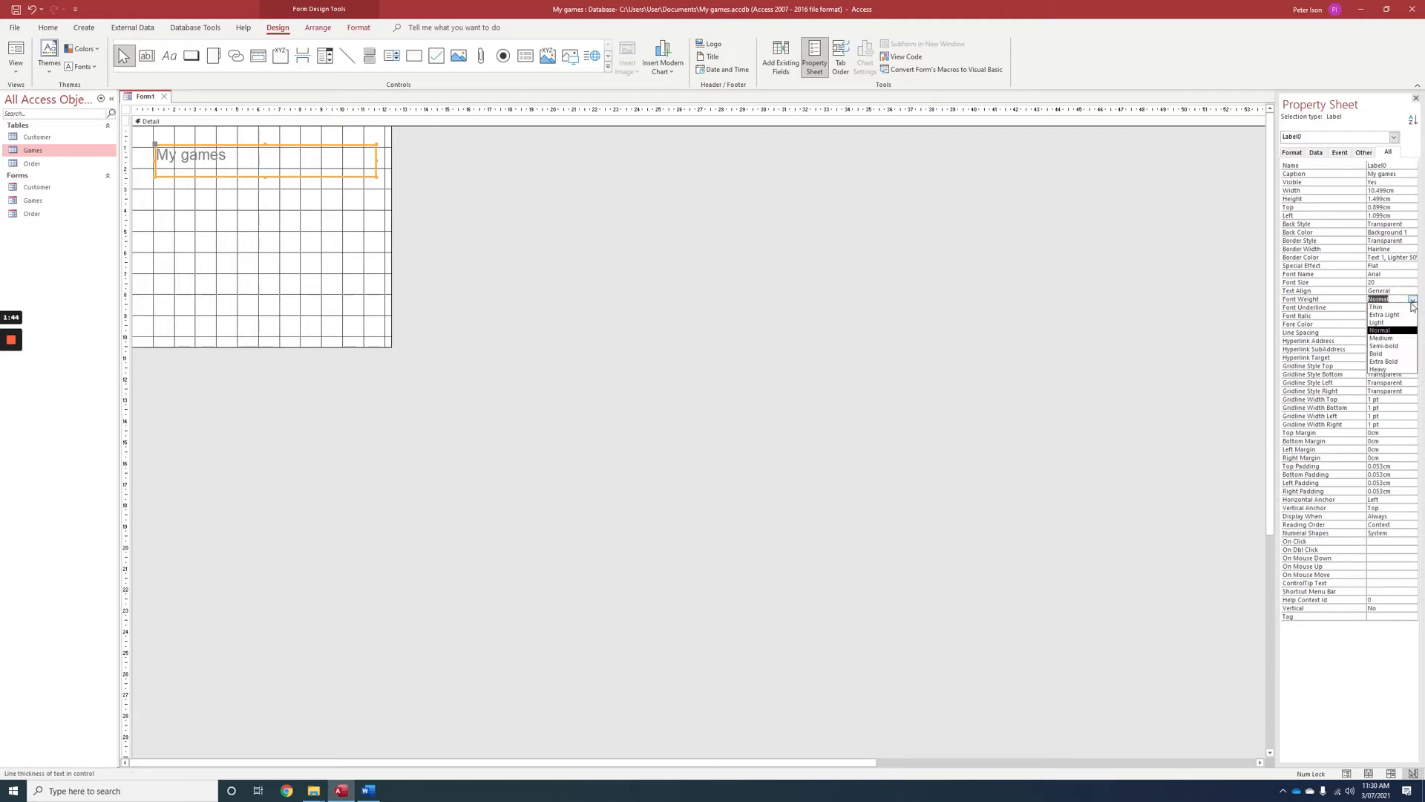
{"action": "left_click", "coordinate": [1387, 353]}
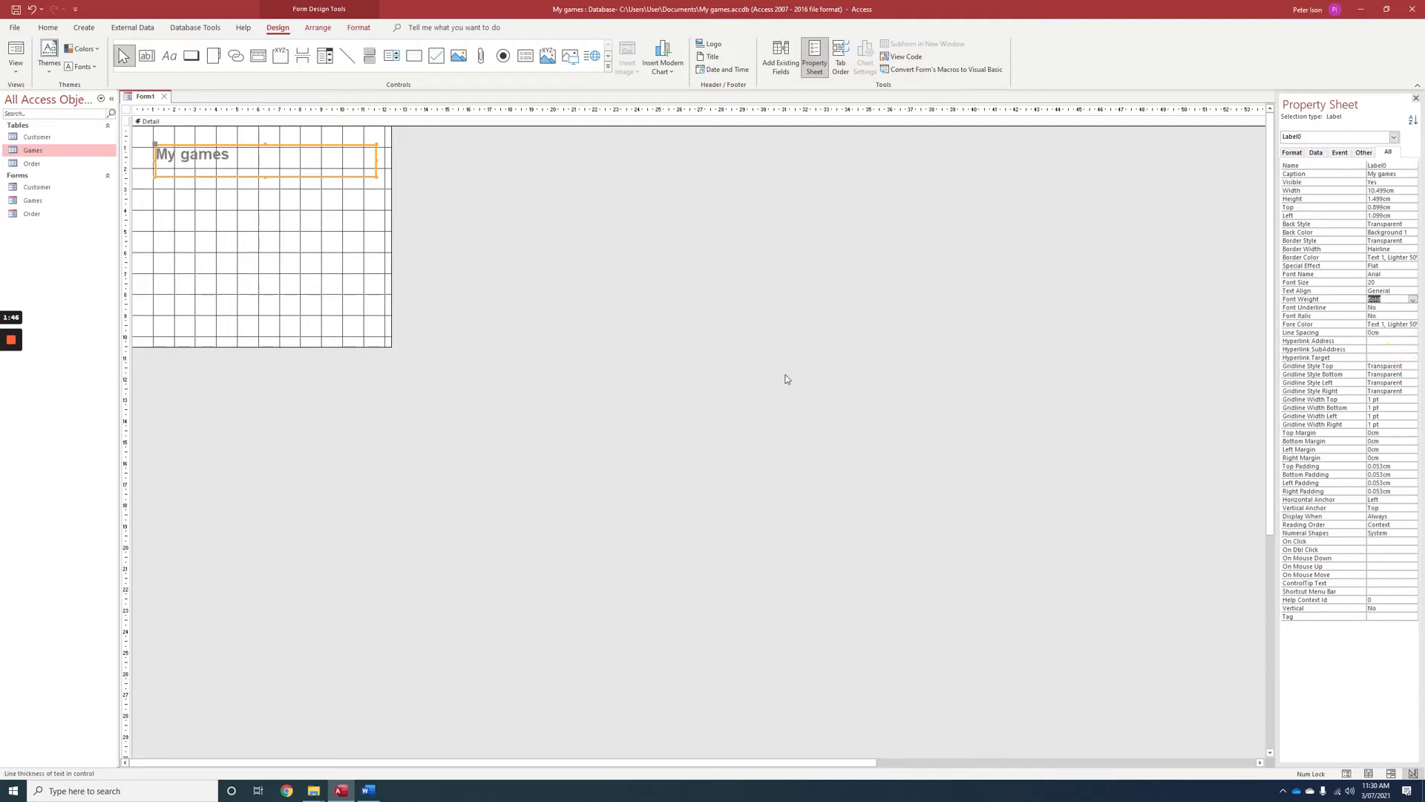
{"action": "left_click", "coordinate": [223, 208]}
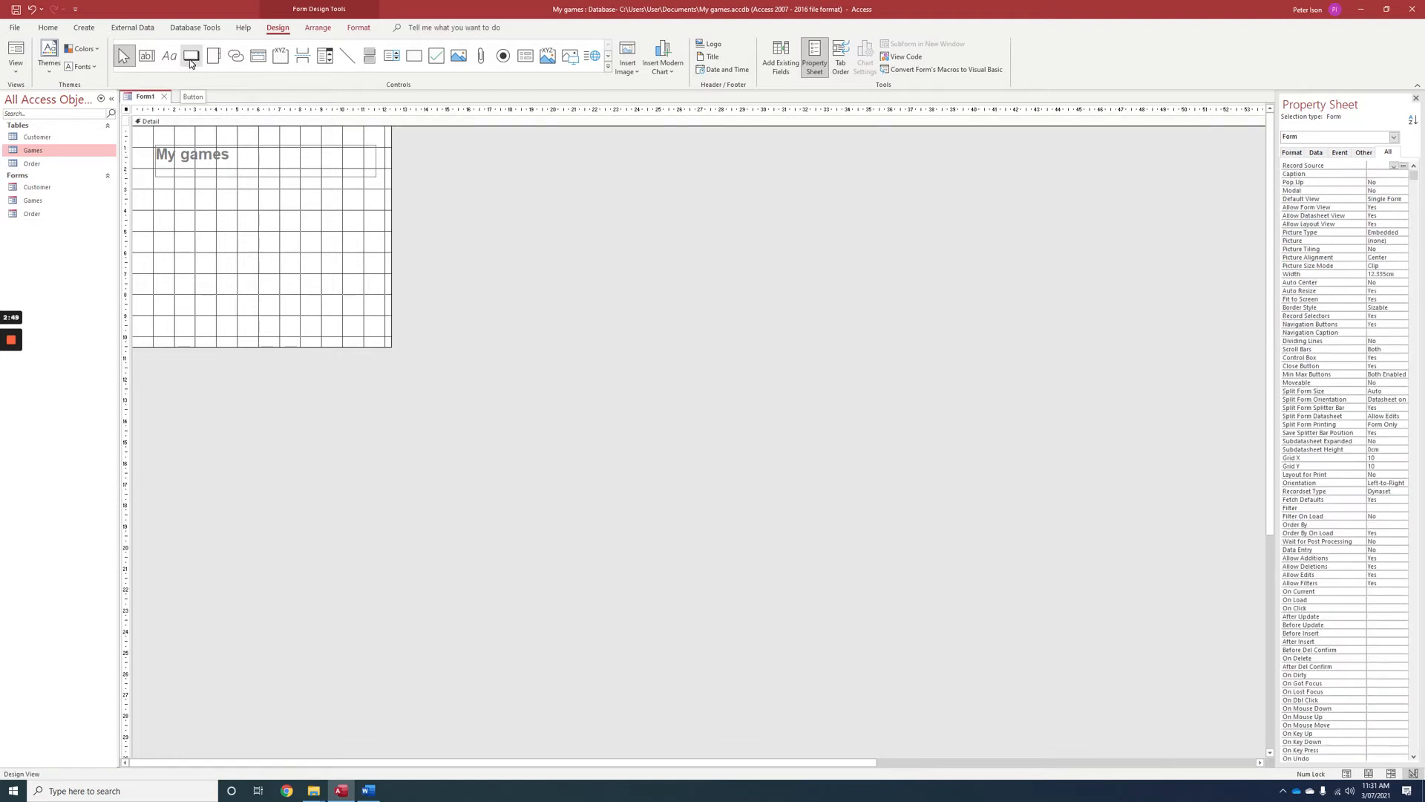
Add a command button about 5.6 cm by 1 cm below the title that opens the Customer form with all records.
{"action": "left_click", "coordinate": [191, 58]}
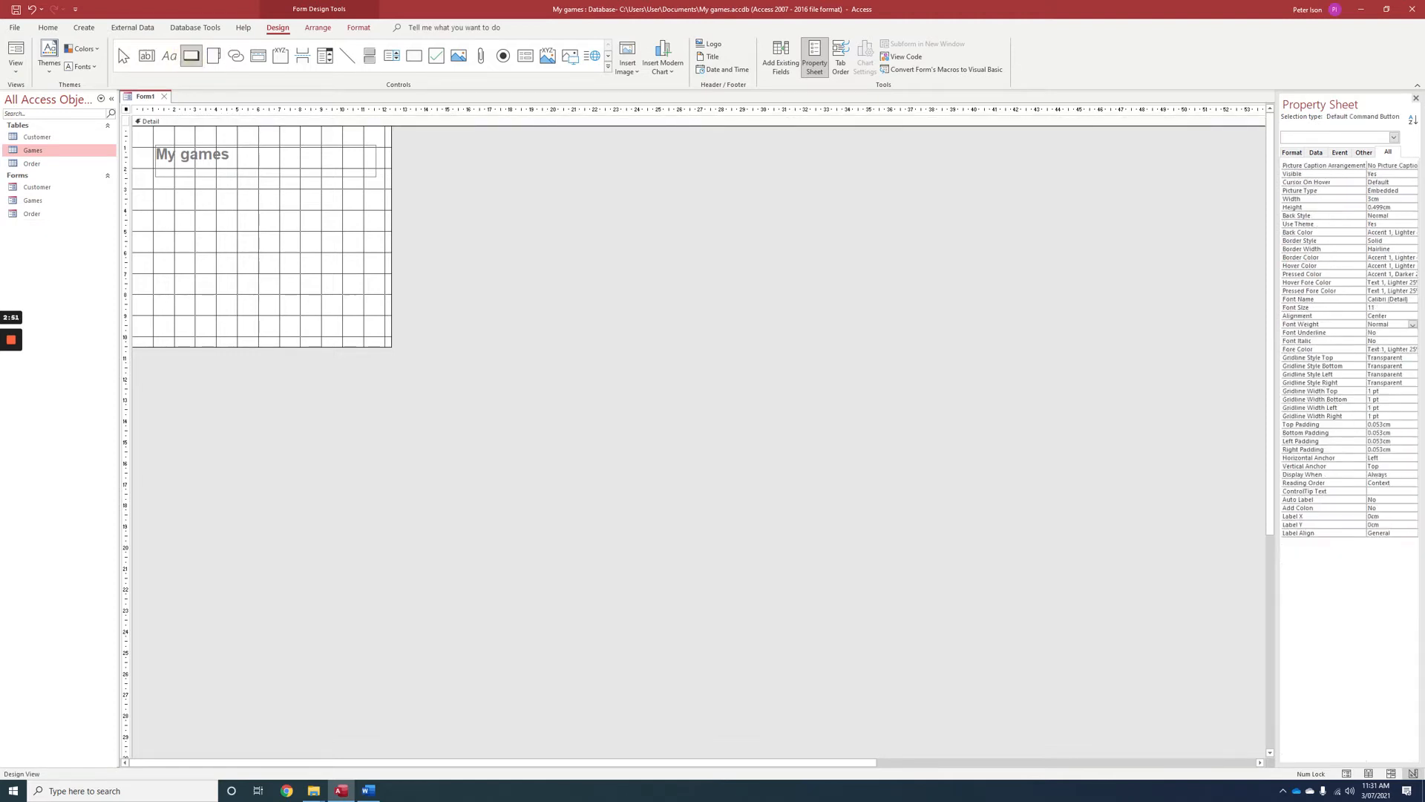
{"action": "left_click_drag", "start_coordinate": [193, 198], "coordinate": [311, 218]}
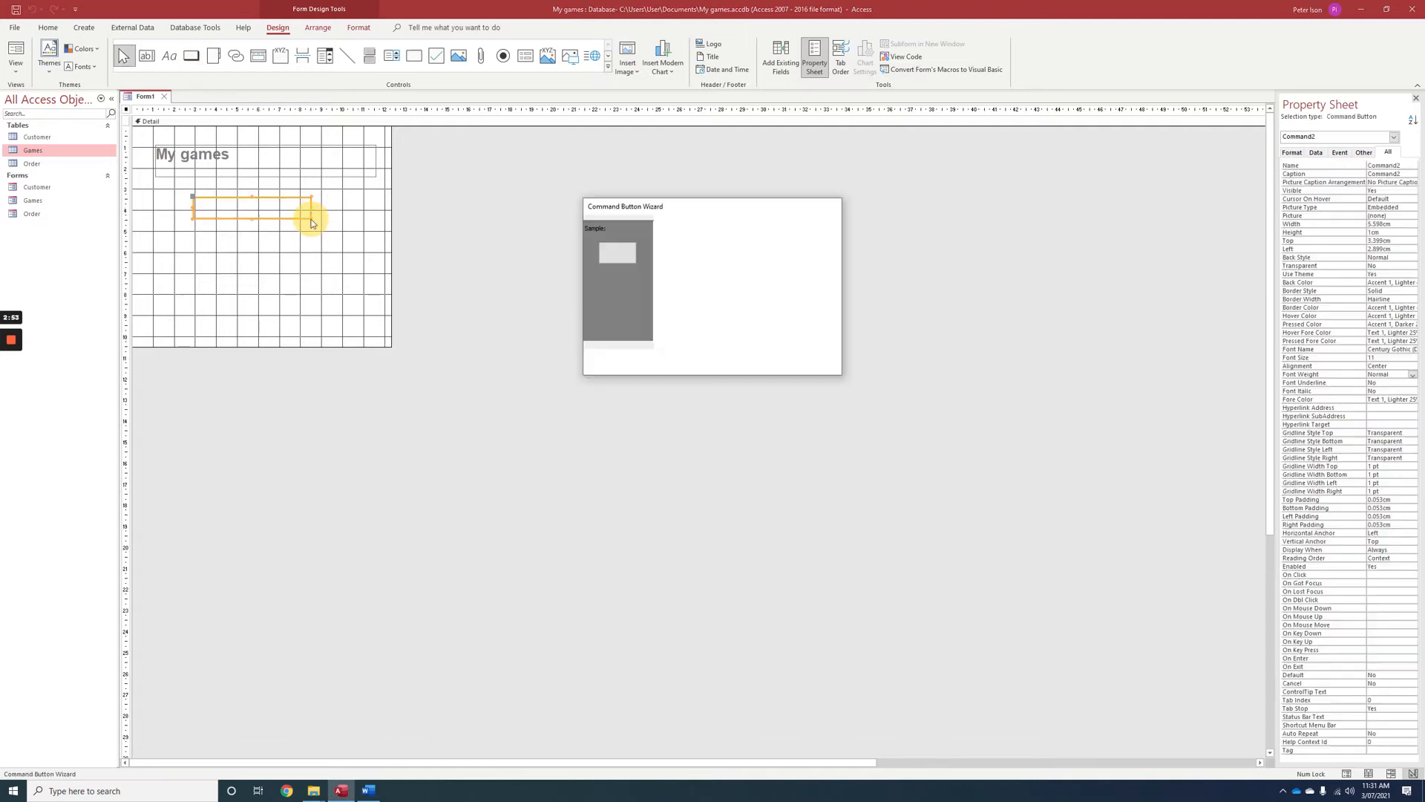
{"action": "left_click", "coordinate": [705, 295]}
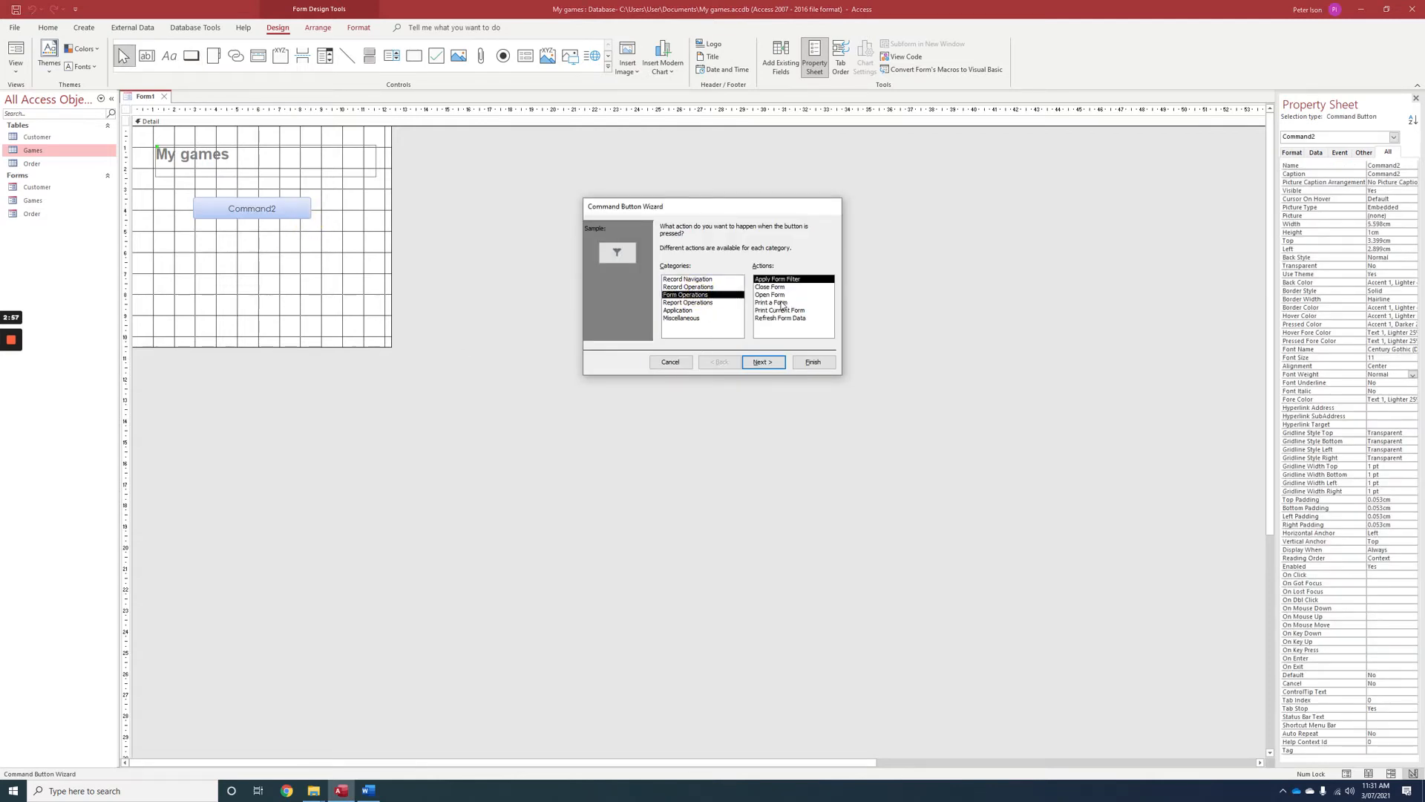
{"action": "left_click", "coordinate": [764, 294]}
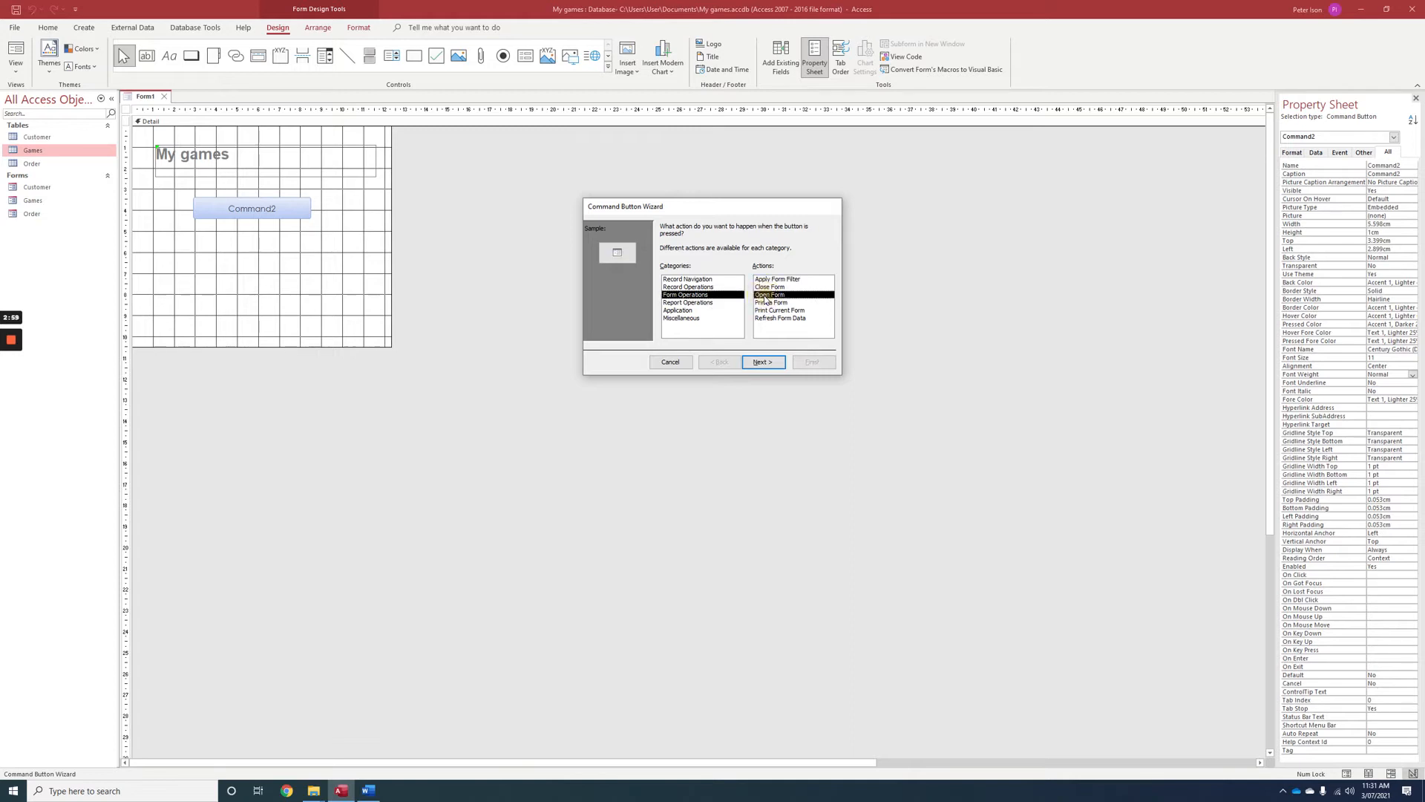
{"action": "left_click", "coordinate": [761, 363]}
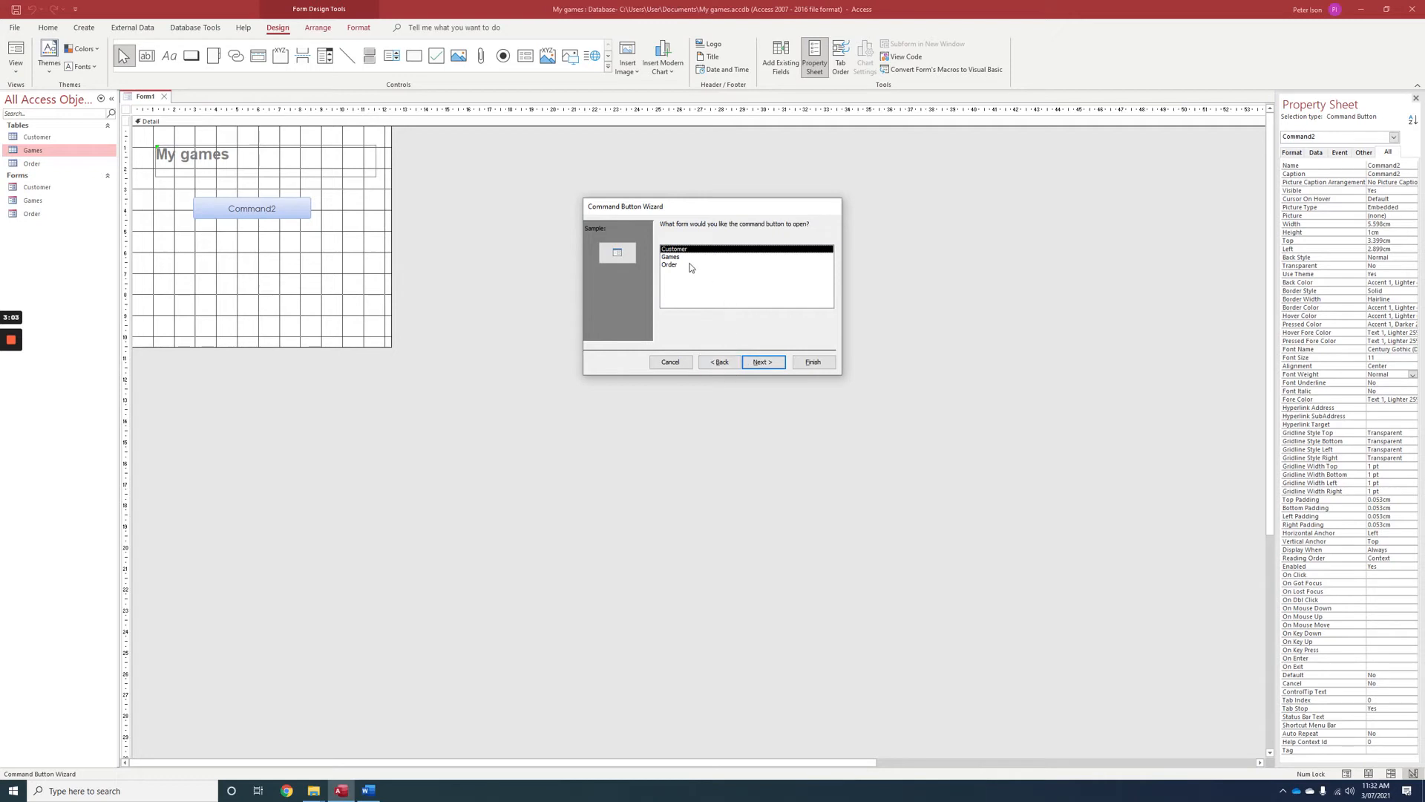
{"action": "left_click", "coordinate": [759, 368]}
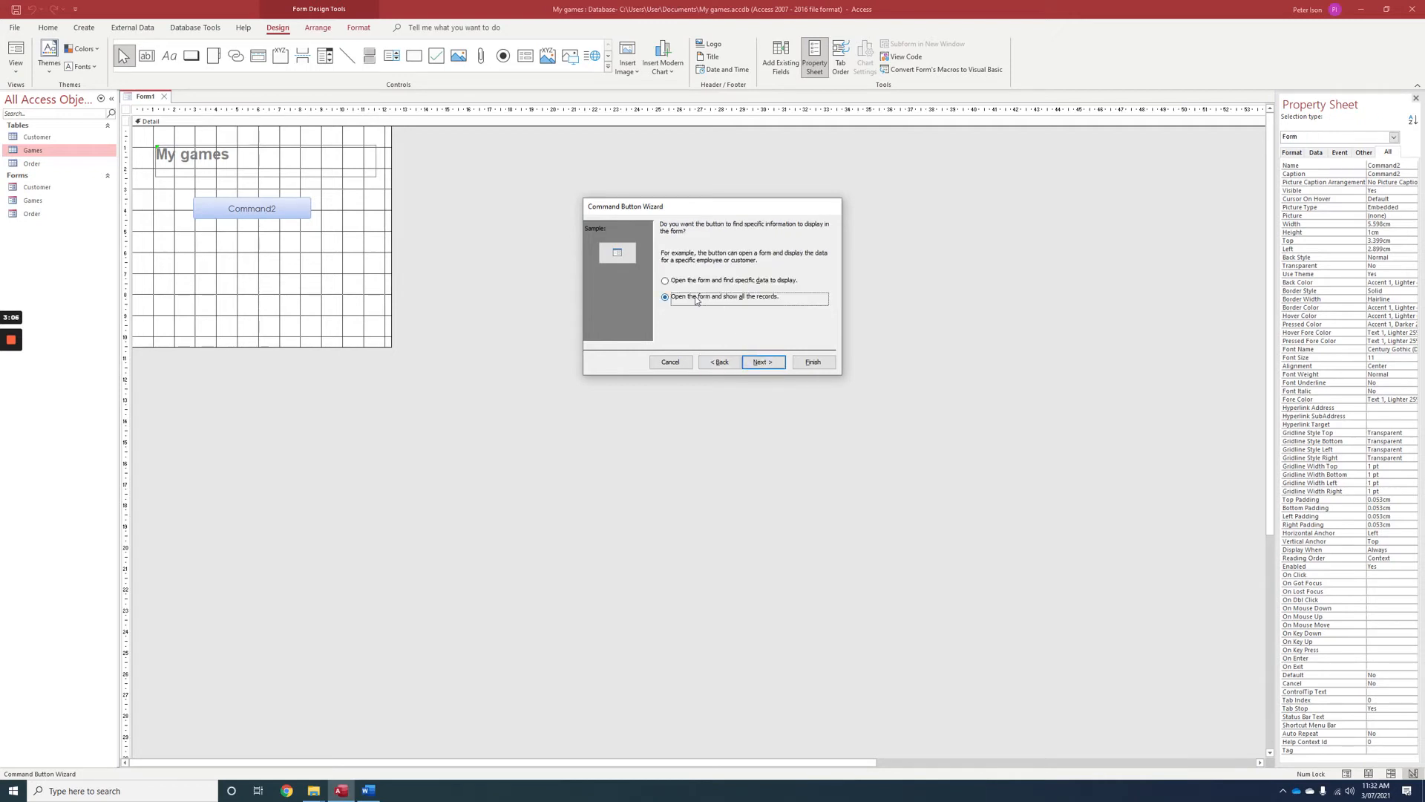
{"action": "left_click", "coordinate": [760, 362]}
Caption the button with the text "Edit customer details" and move it to about 3.6 cm from the form's left edge.
{"action": "left_click", "coordinate": [667, 272]}
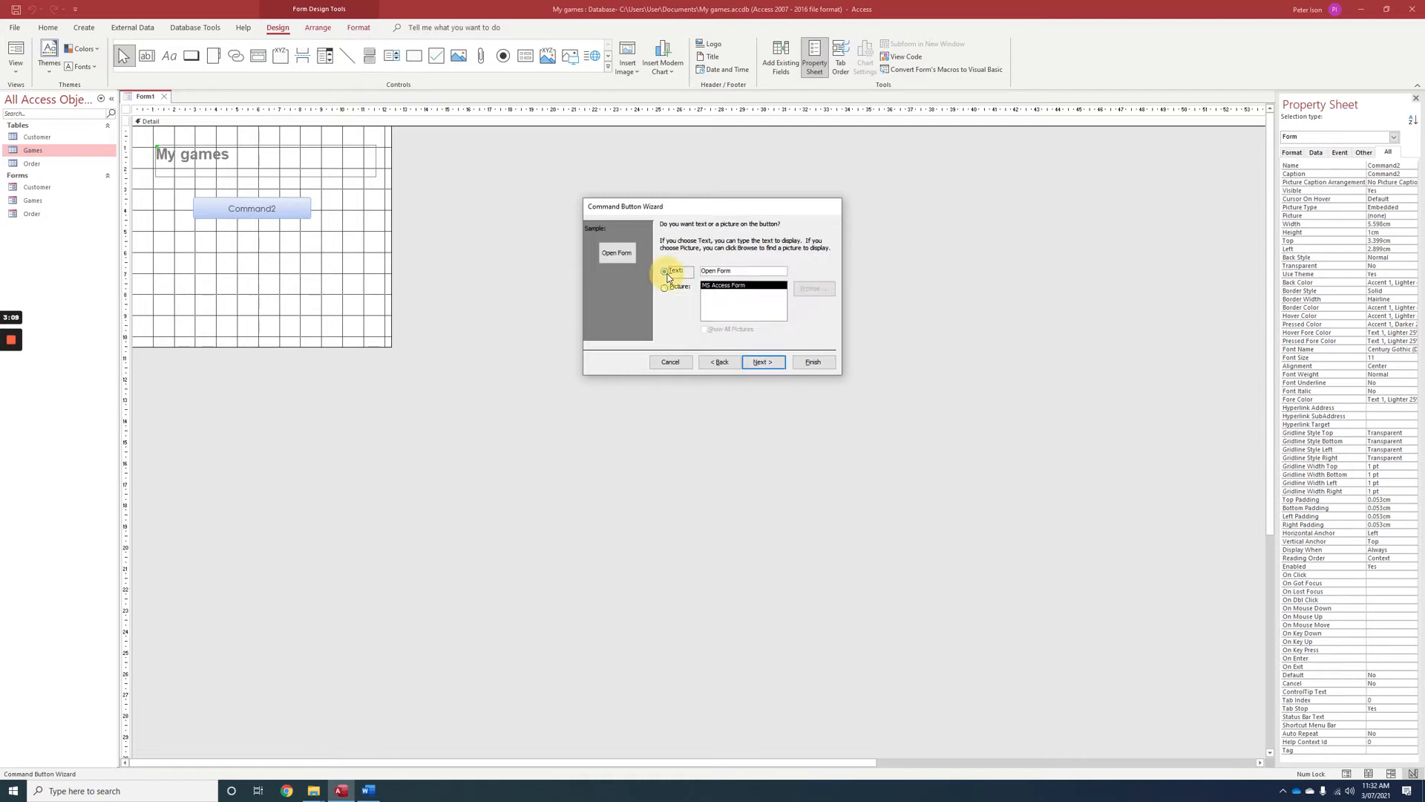
{"action": "left_click_drag", "start_coordinate": [732, 273], "coordinate": [628, 262]}
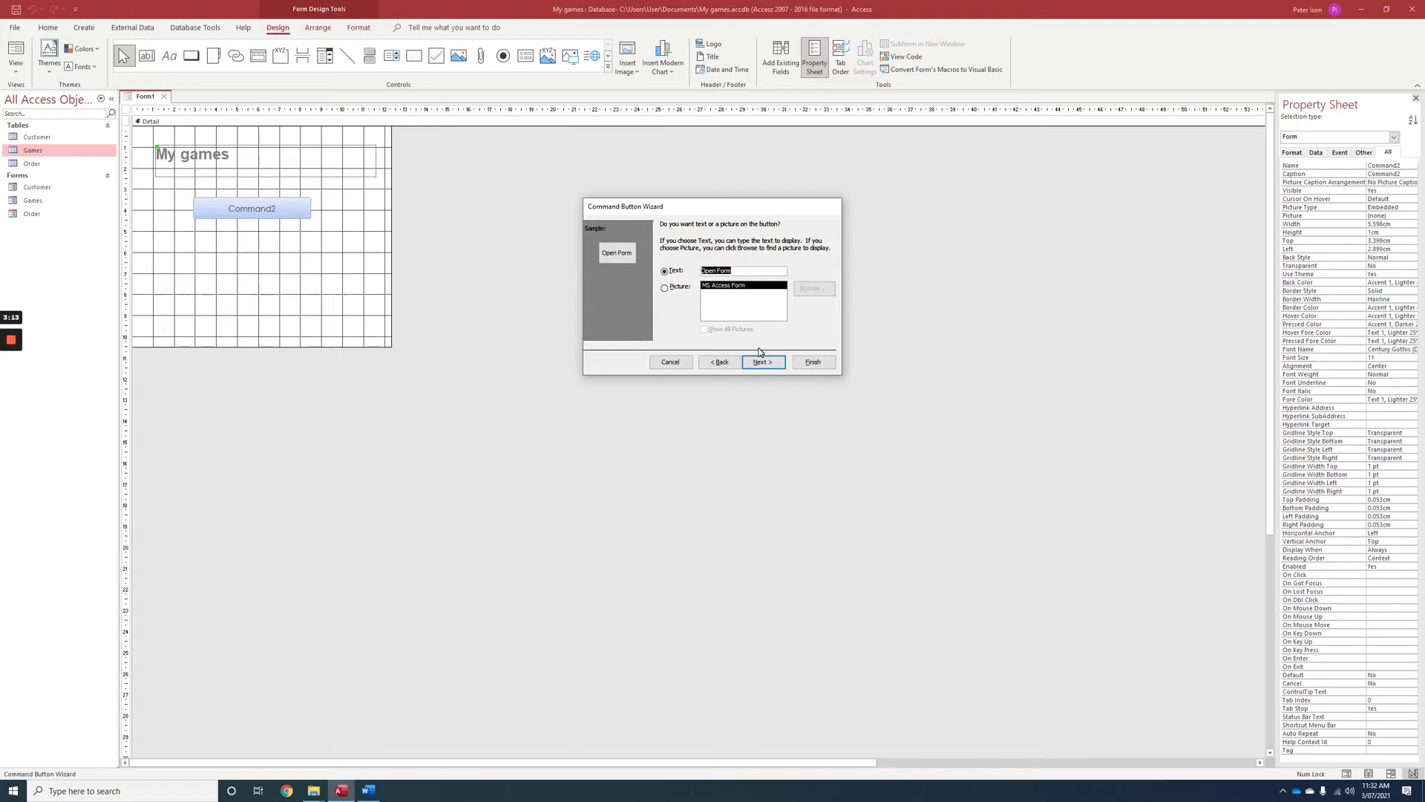
{"action": "type", "text": "Edit customer"}
{"action": "type", "text": " e"}
{"action": "key", "text": "BackSpace"}
{"action": "type", "text": "details"}
{"action": "left_click", "coordinate": [804, 363]}
{"action": "left_click_drag", "start_coordinate": [218, 196], "coordinate": [232, 197]}
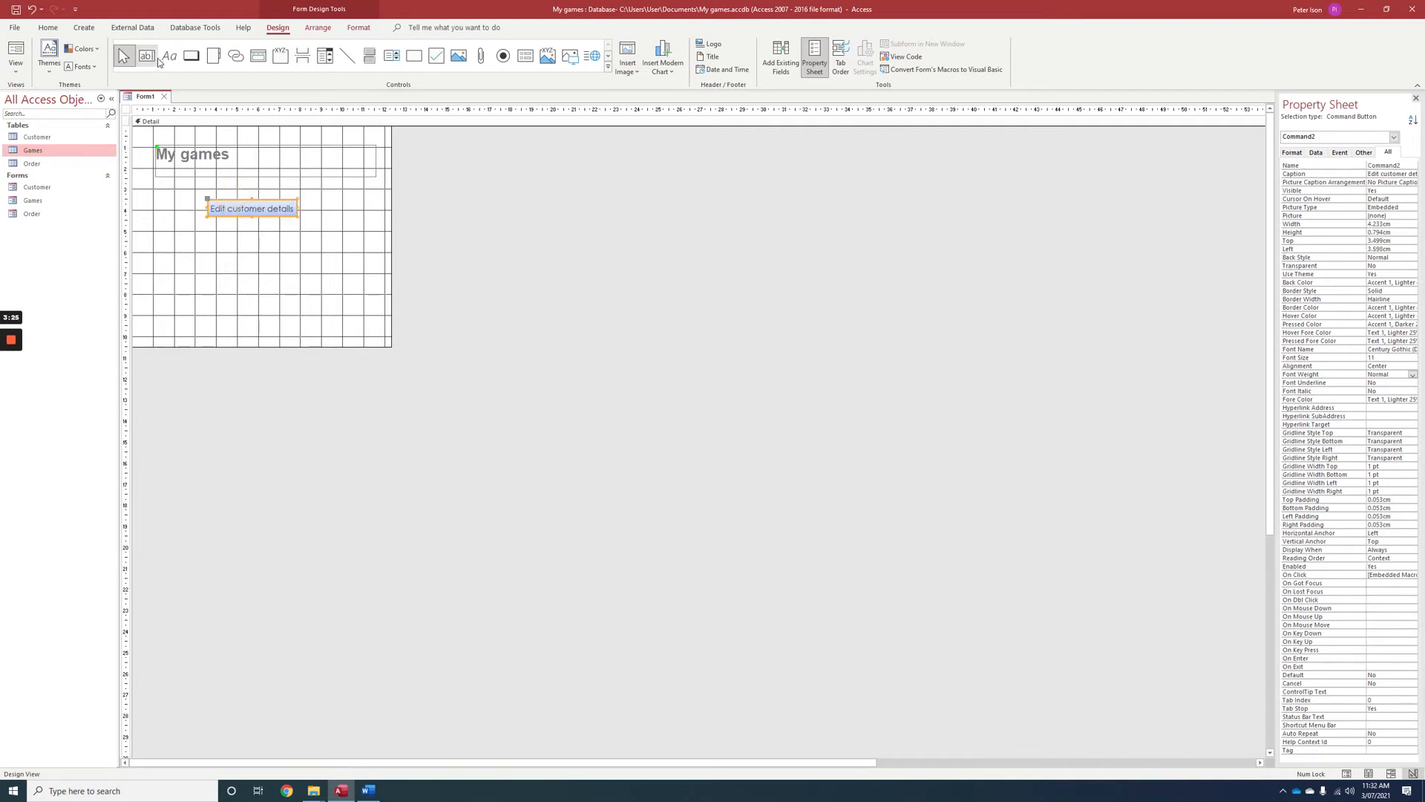
Add a command button about 4.2 cm by 1.2 cm below the customer button that opens the Games form with all records.
{"action": "left_click", "coordinate": [191, 56]}
{"action": "left_click_drag", "start_coordinate": [209, 233], "coordinate": [297, 256]}
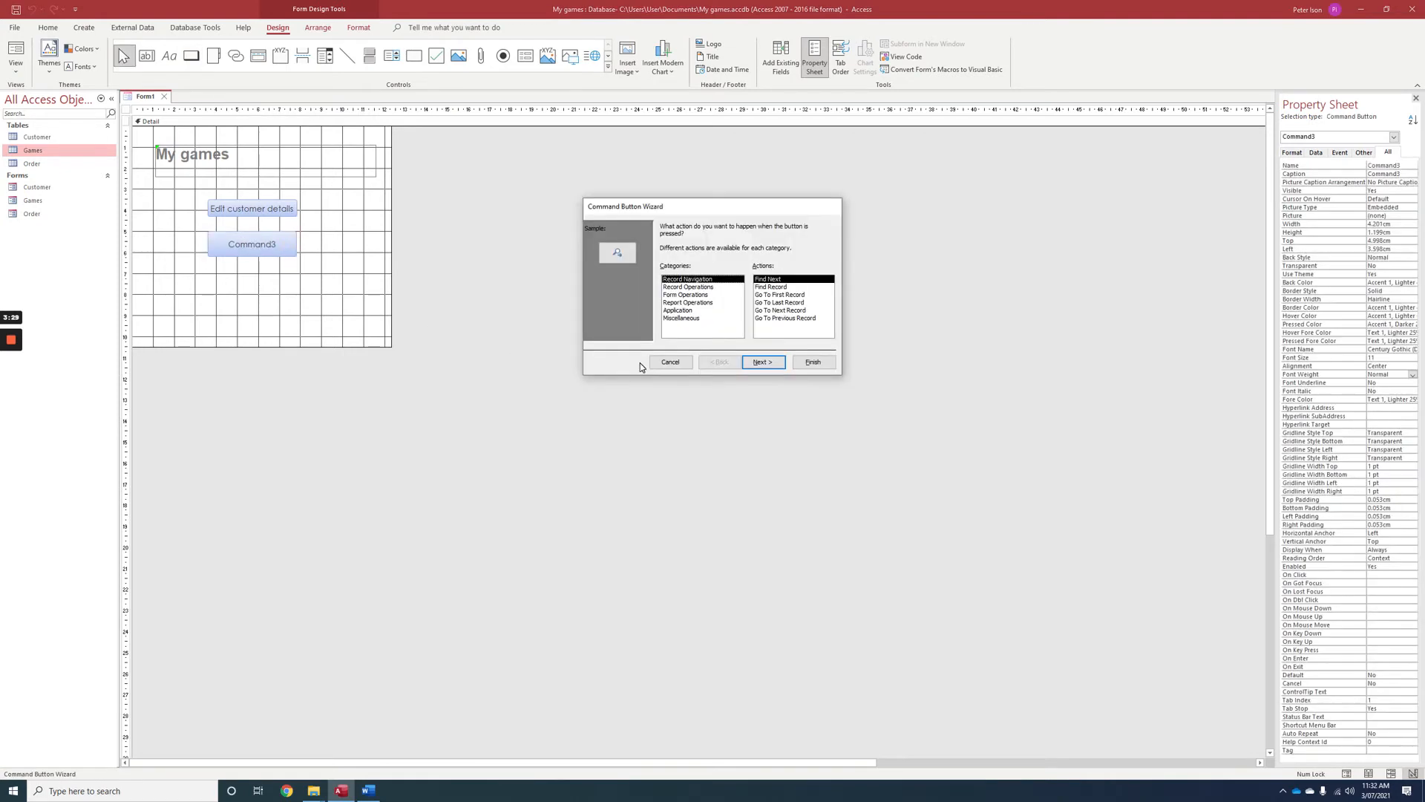
{"action": "left_click", "coordinate": [692, 296]}
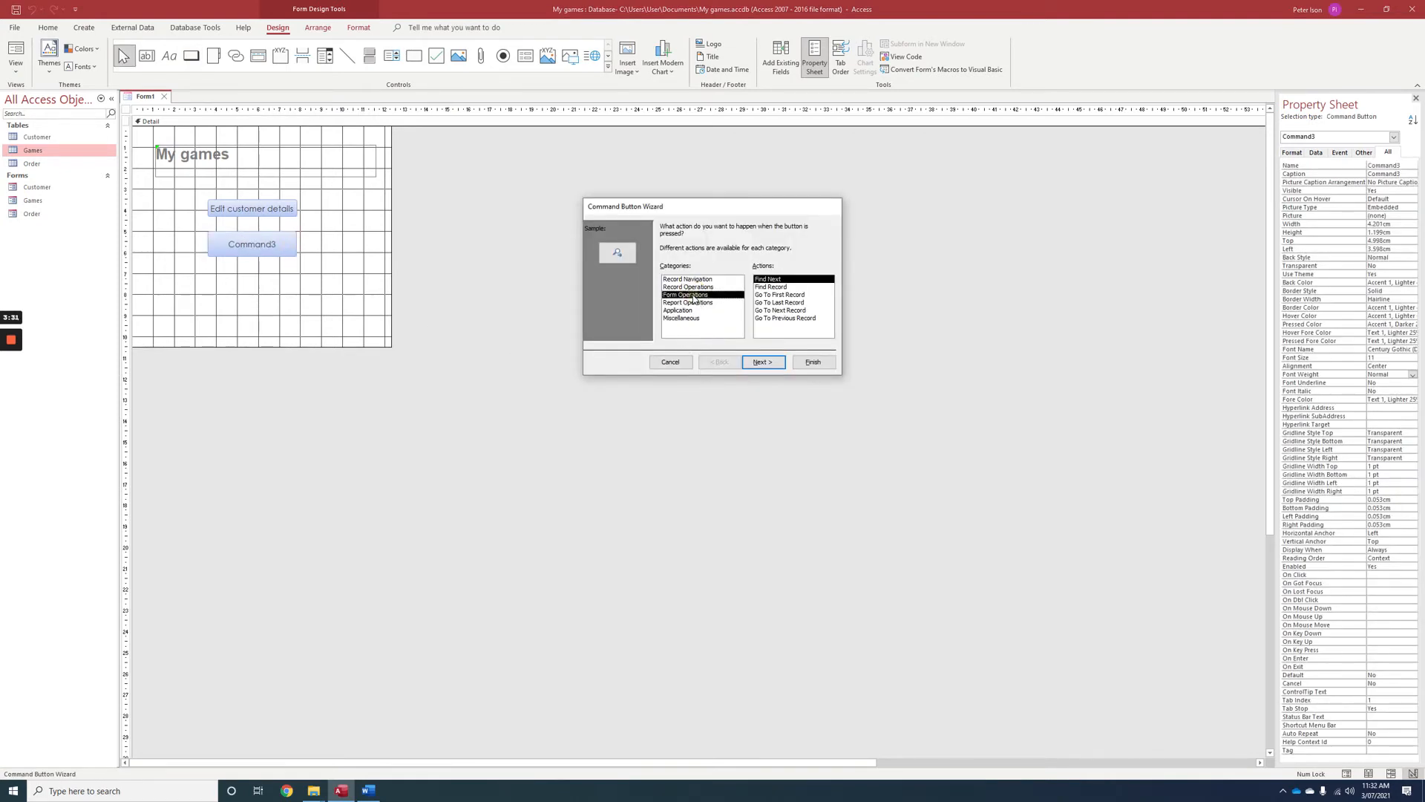
{"action": "left_click", "coordinate": [781, 295]}
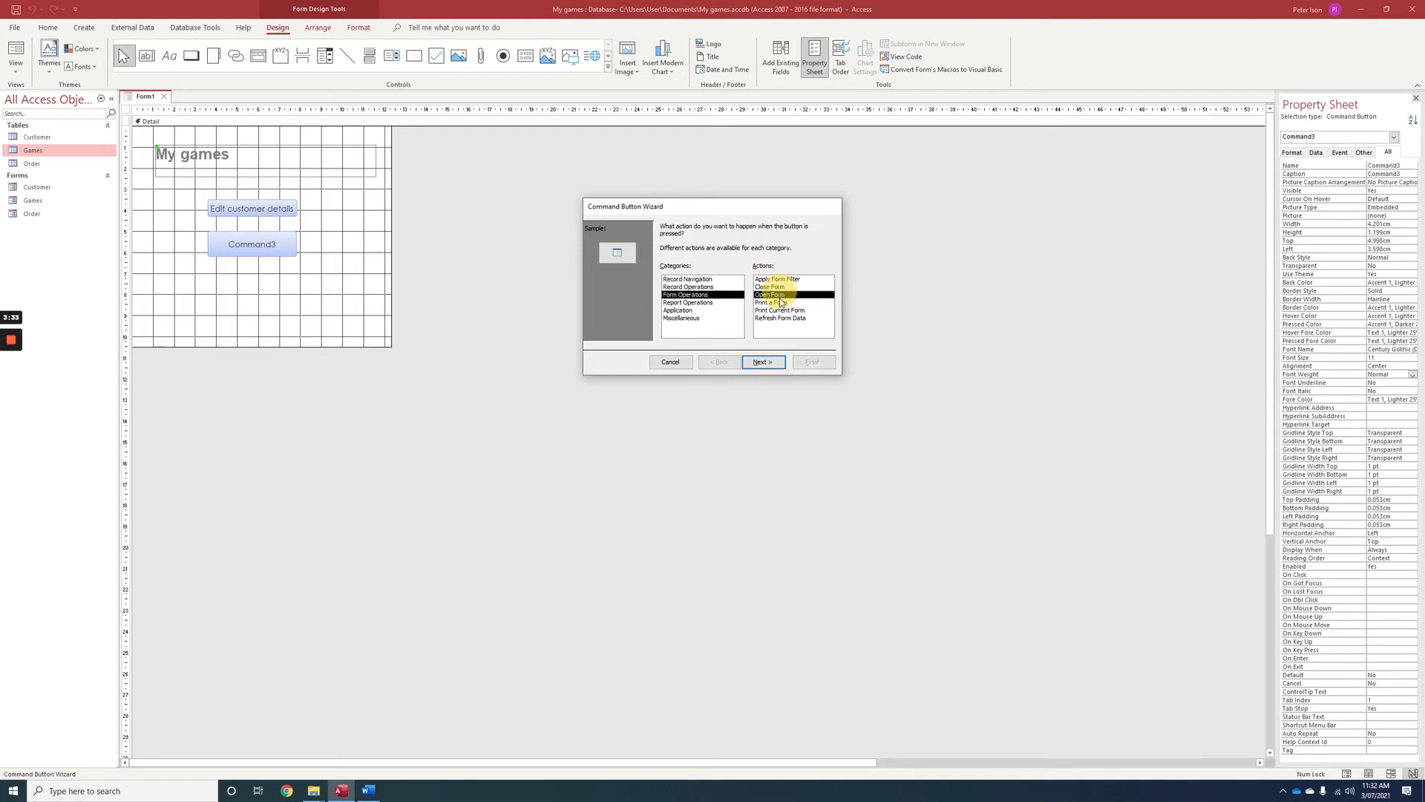
{"action": "left_click", "coordinate": [758, 363]}
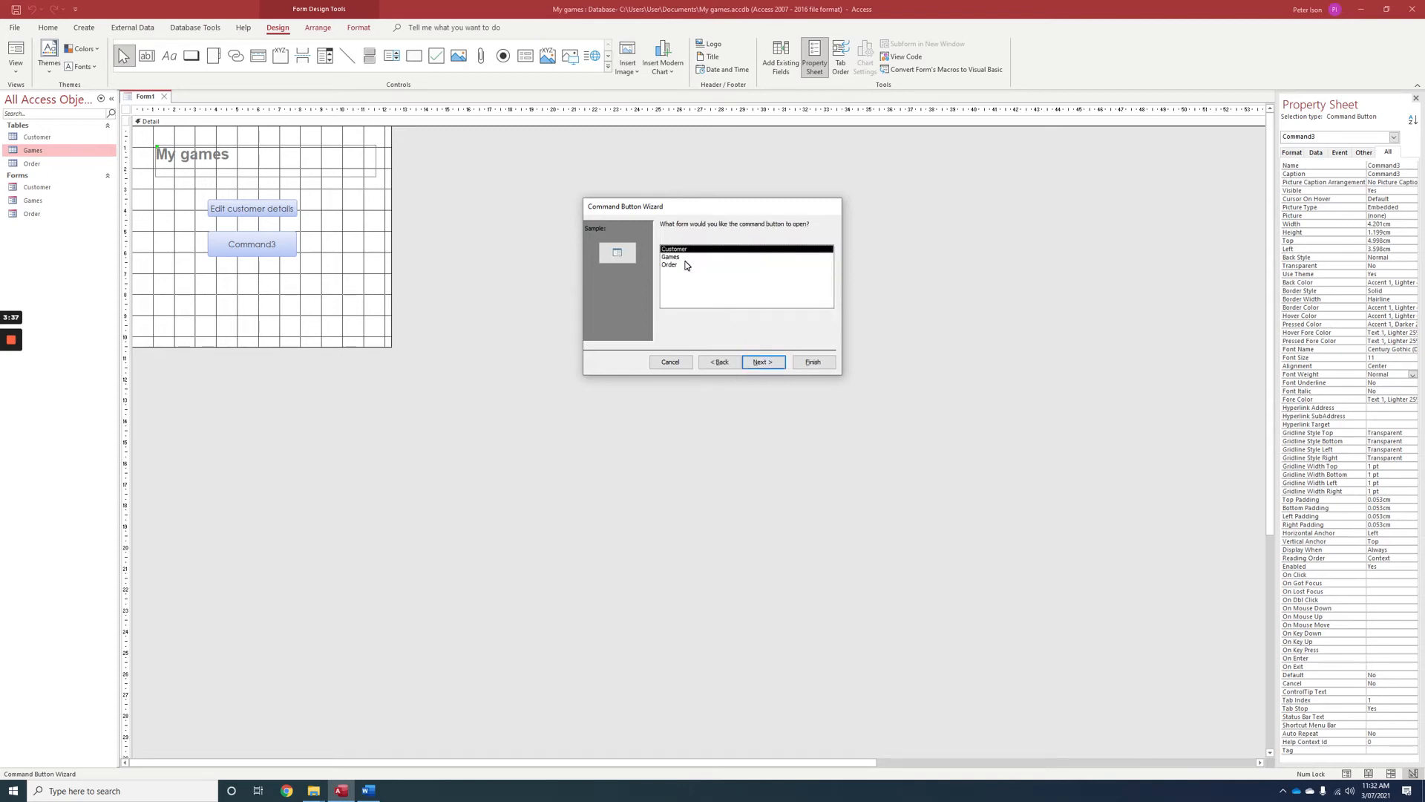
{"action": "left_click", "coordinate": [678, 257]}
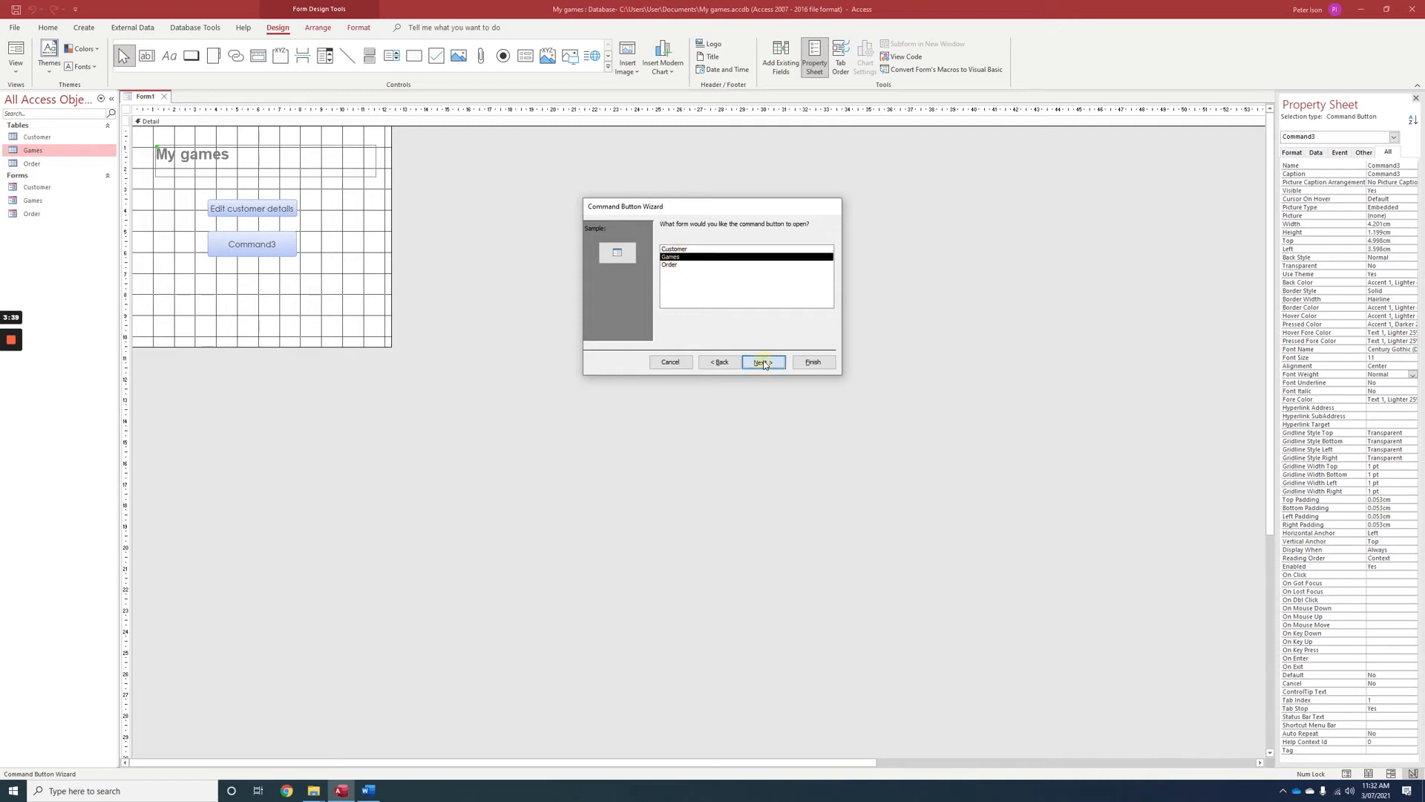
{"action": "left_click", "coordinate": [763, 362]}
{"action": "left_click", "coordinate": [760, 361]}
Caption the second button with the text "Edit game details" and move it to about 4.1 cm from the form's left edge.
{"action": "left_click", "coordinate": [676, 270]}
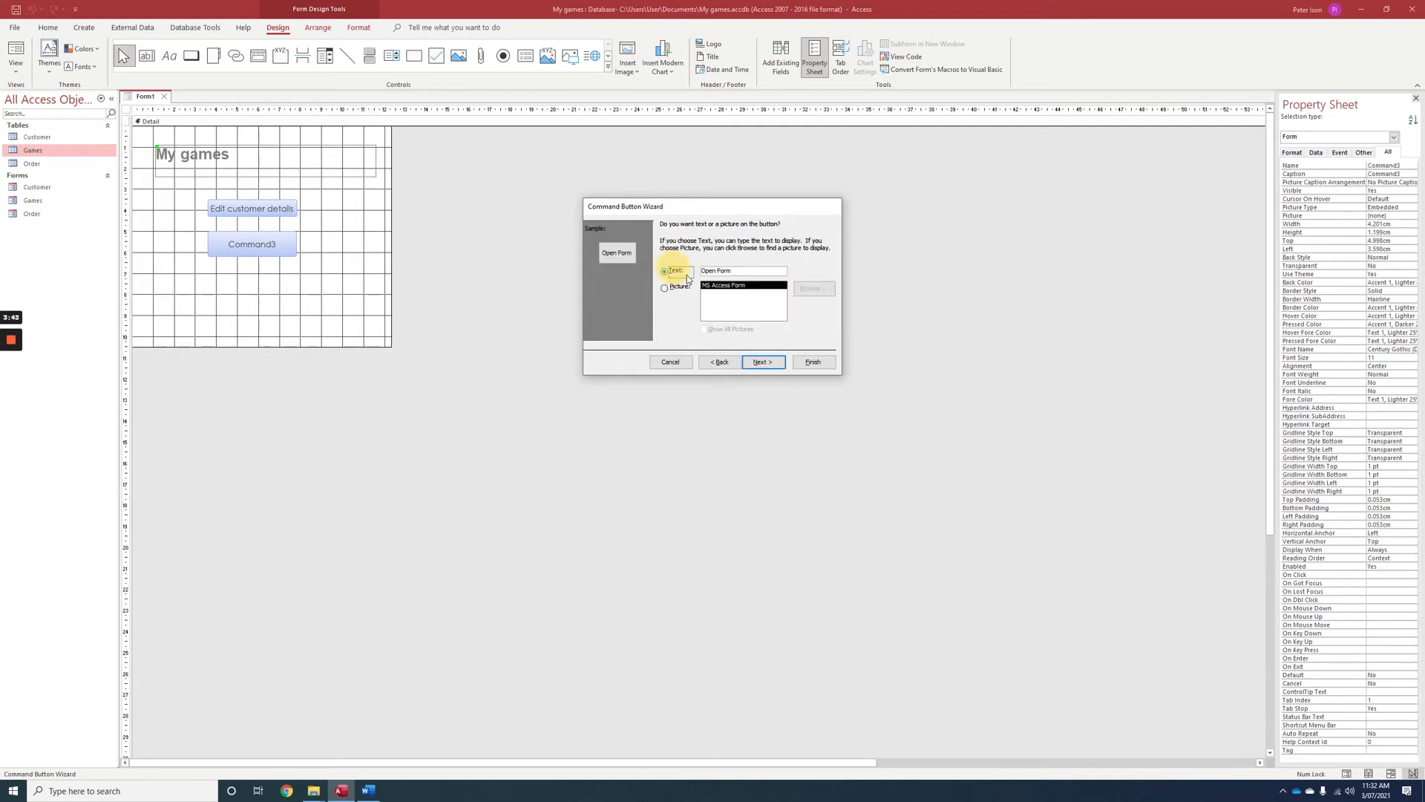
{"action": "type", "text": "Edit game details"}
{"action": "left_click", "coordinate": [809, 361]}
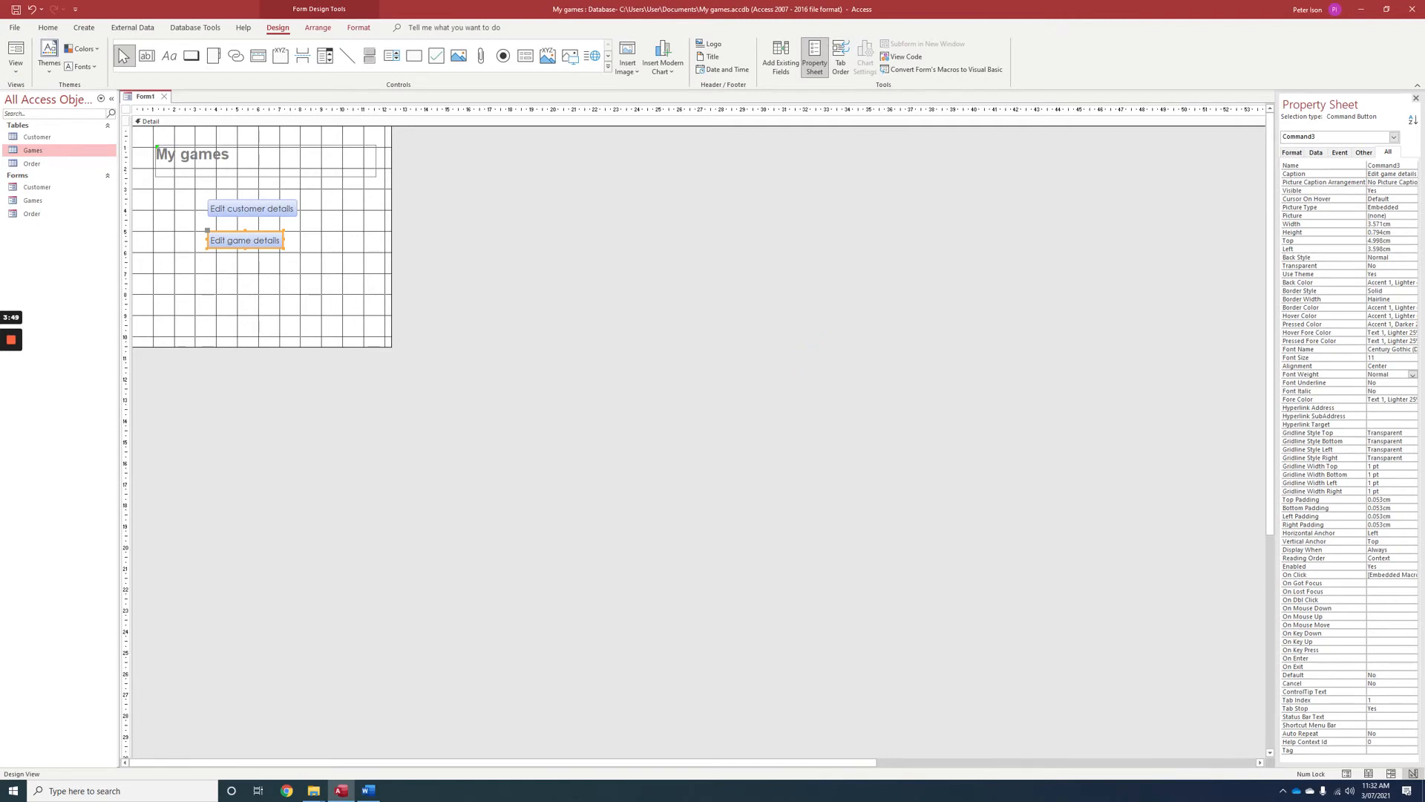
{"action": "left_click_drag", "start_coordinate": [210, 236], "coordinate": [221, 238]}
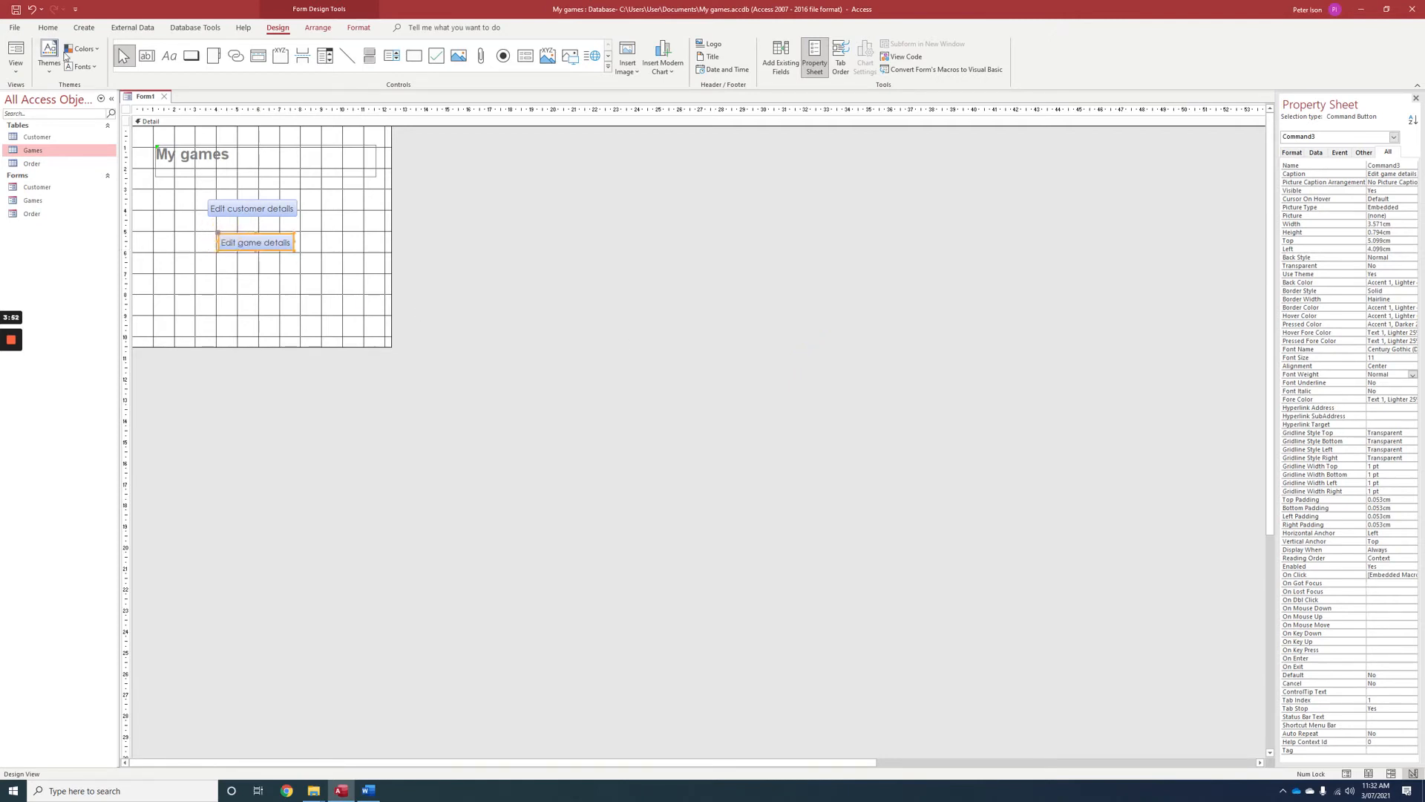
Add a command button about 3.6 cm wide below the game button that opens the Order form with all records.
{"action": "left_click", "coordinate": [191, 56]}
{"action": "mouse_move", "coordinate": [221, 266]}
{"action": "left_mouse_down"}
{"action": "mouse_move", "coordinate": [267, 293]}
{"action": "mouse_move", "coordinate": [296, 283]}
{"action": "left_mouse_up"}
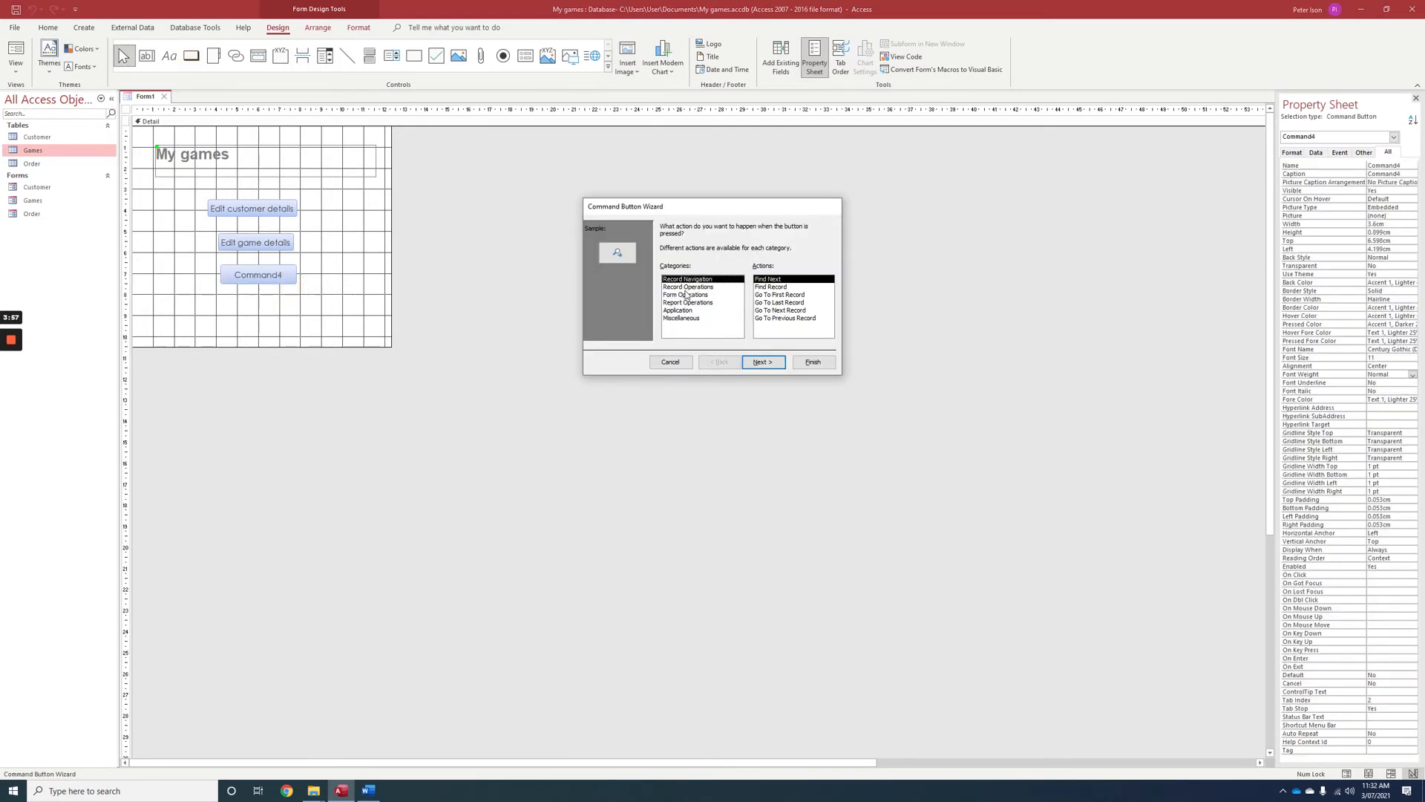
{"action": "left_click", "coordinate": [685, 295]}
{"action": "left_click", "coordinate": [771, 295]}
{"action": "left_click", "coordinate": [763, 361]}
{"action": "left_click", "coordinate": [681, 267]}
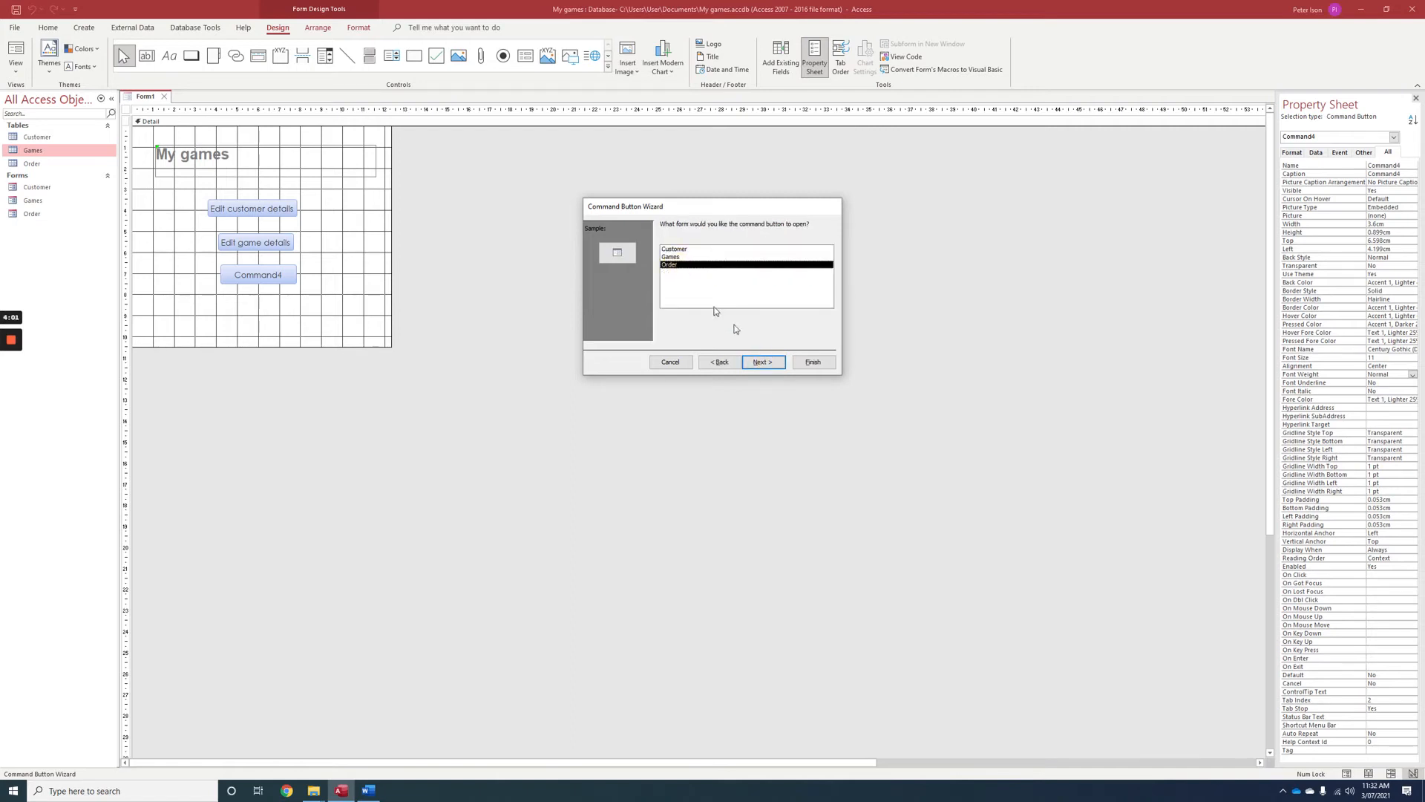
{"action": "left_click", "coordinate": [763, 362]}
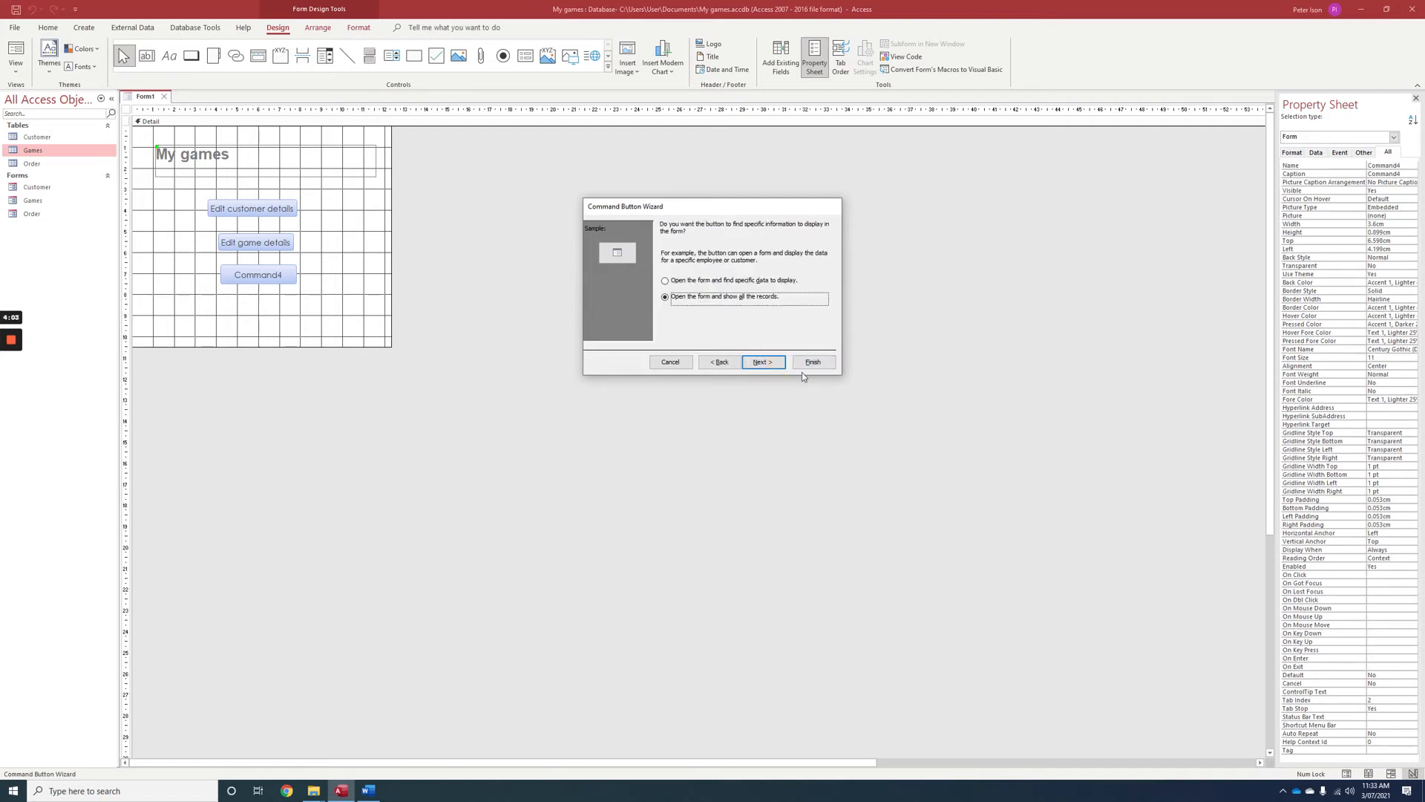
{"action": "left_click", "coordinate": [763, 361]}
Caption the third button with the text "Edit order details" and finish creating it.
{"action": "left_click", "coordinate": [666, 272]}
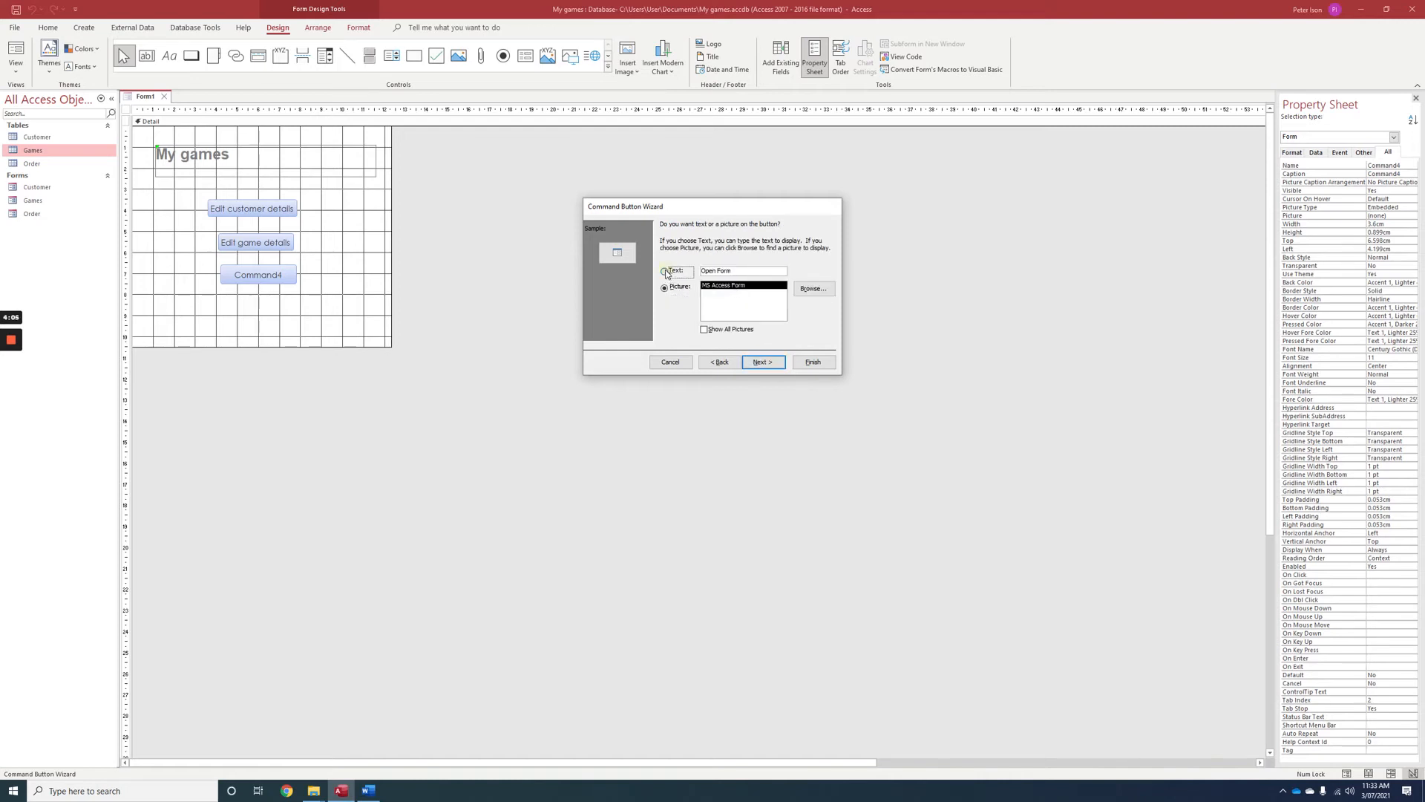
{"action": "key", "text": "Tab"}
{"action": "type", "text": "E"}
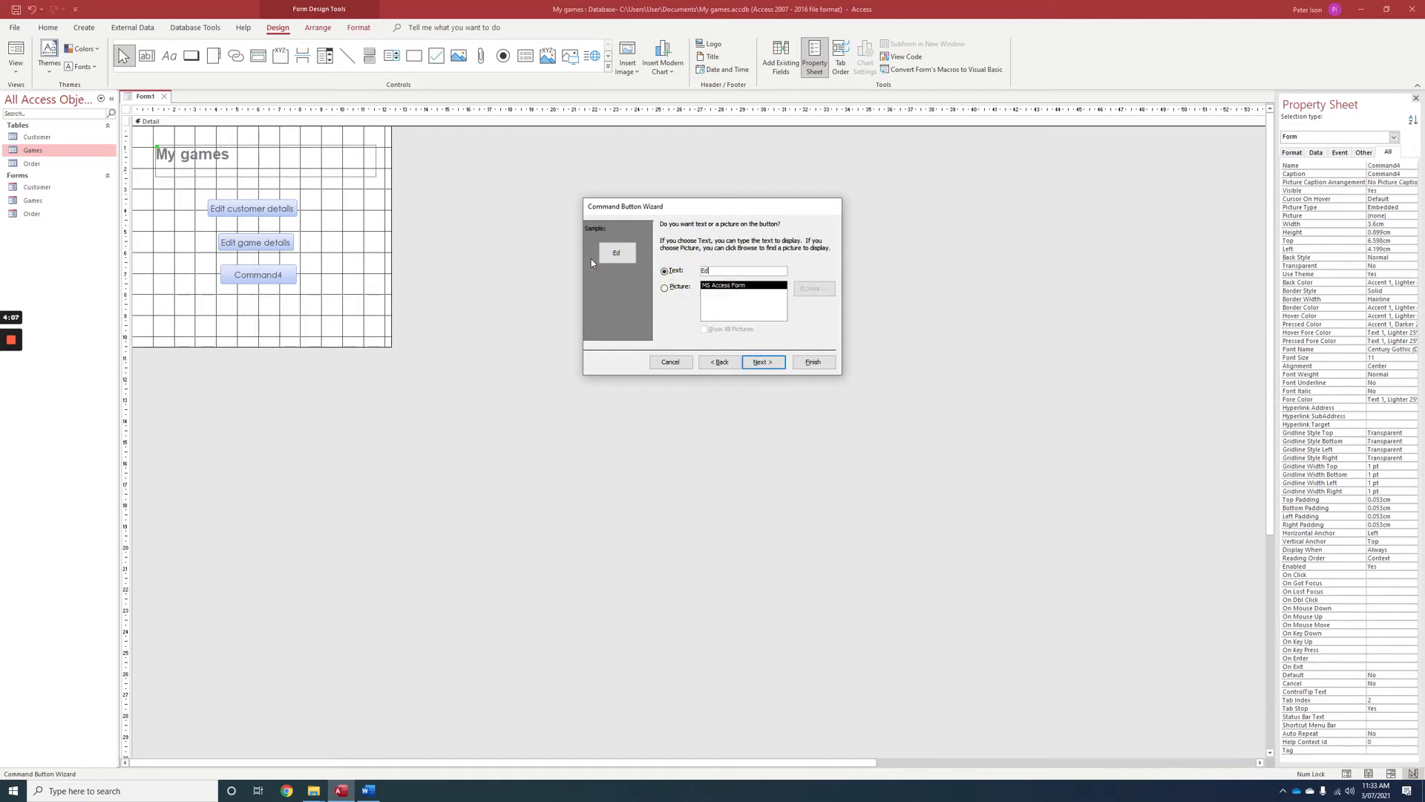
{"action": "type", "text": "dit order details"}
{"action": "left_click", "coordinate": [814, 362]}
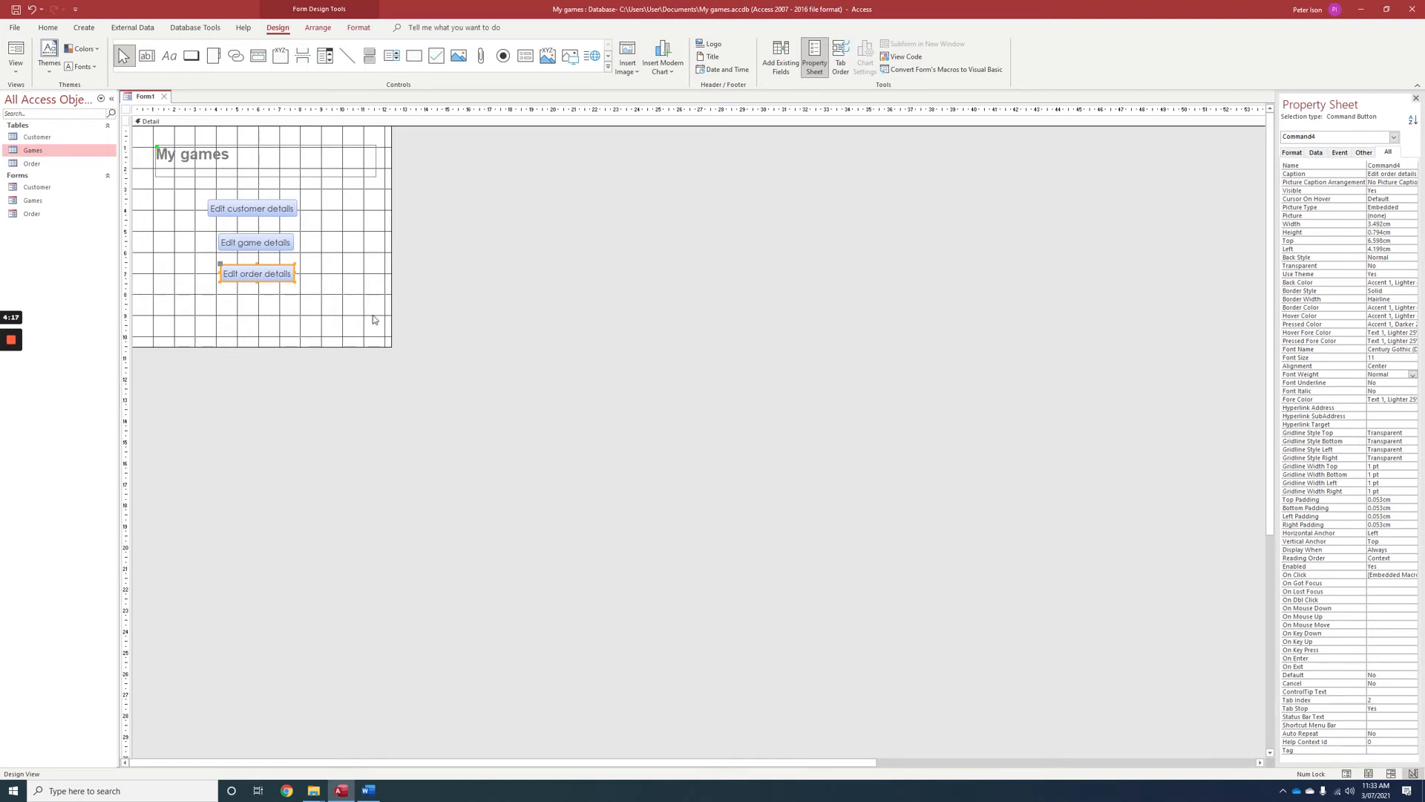
Add a command button near the form's lower-right corner that quits the application and shows the Stop picture.
{"action": "left_click", "coordinate": [192, 62]}
{"action": "left_click_drag", "start_coordinate": [344, 303], "coordinate": [384, 338]}
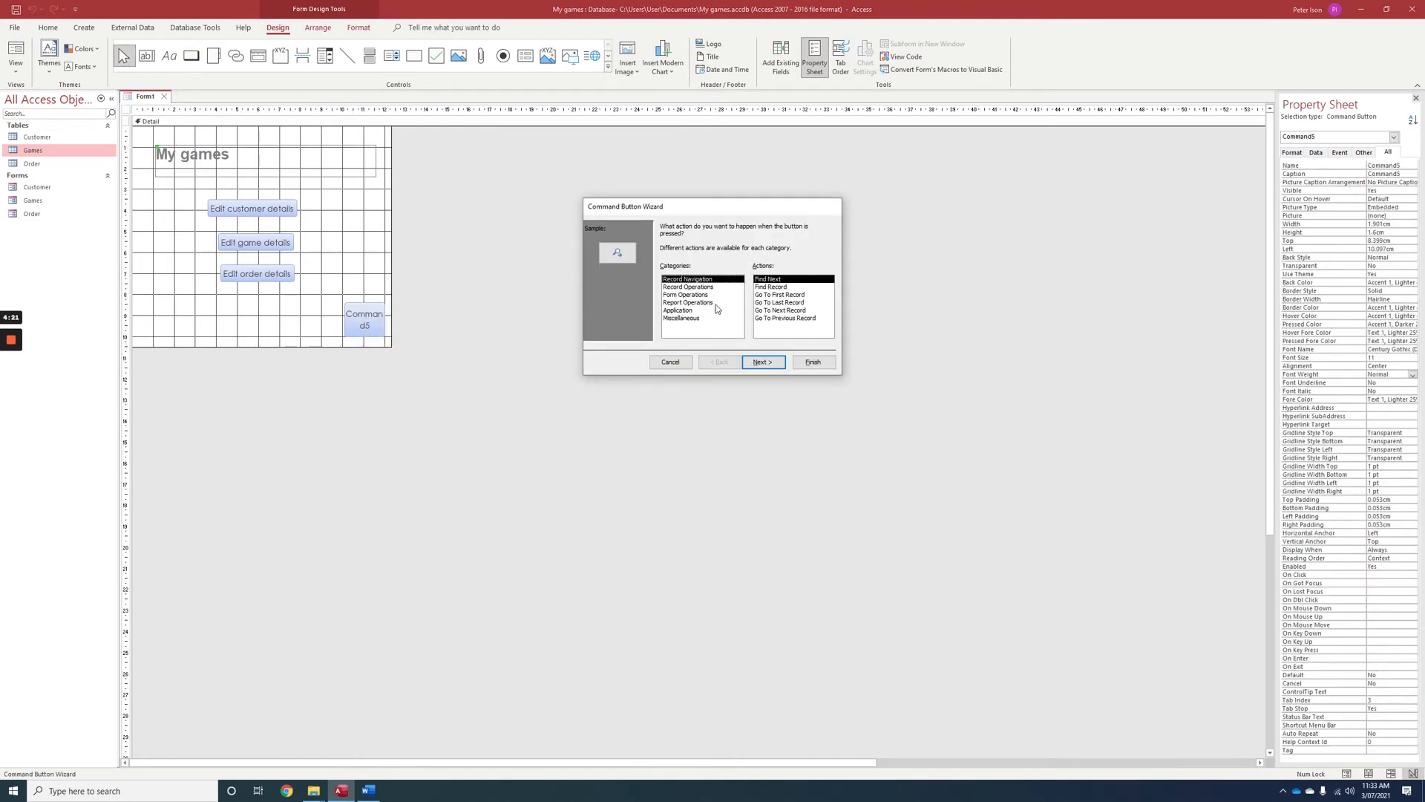
{"action": "left_click", "coordinate": [676, 311]}
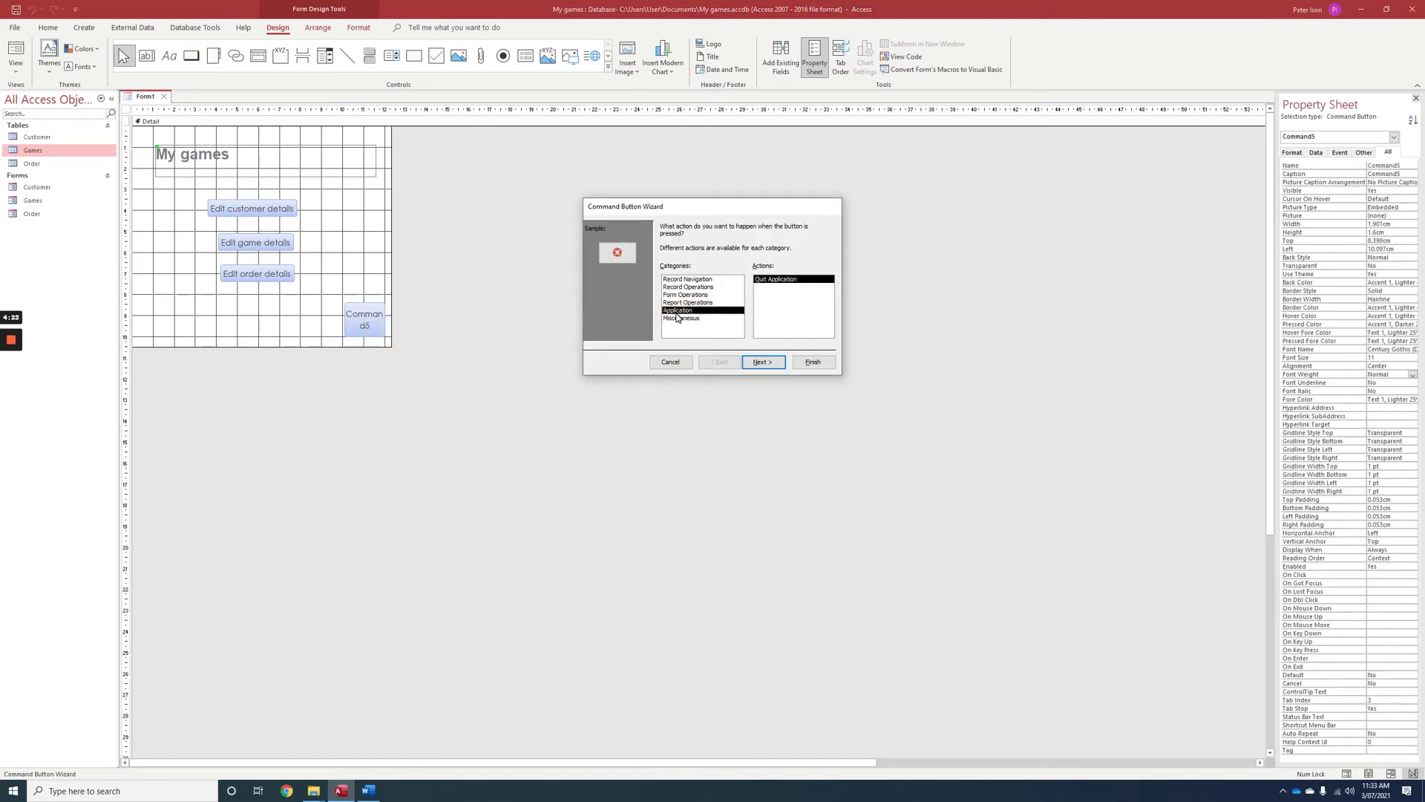
{"action": "left_click", "coordinate": [762, 362]}
{"action": "left_click", "coordinate": [665, 272]}
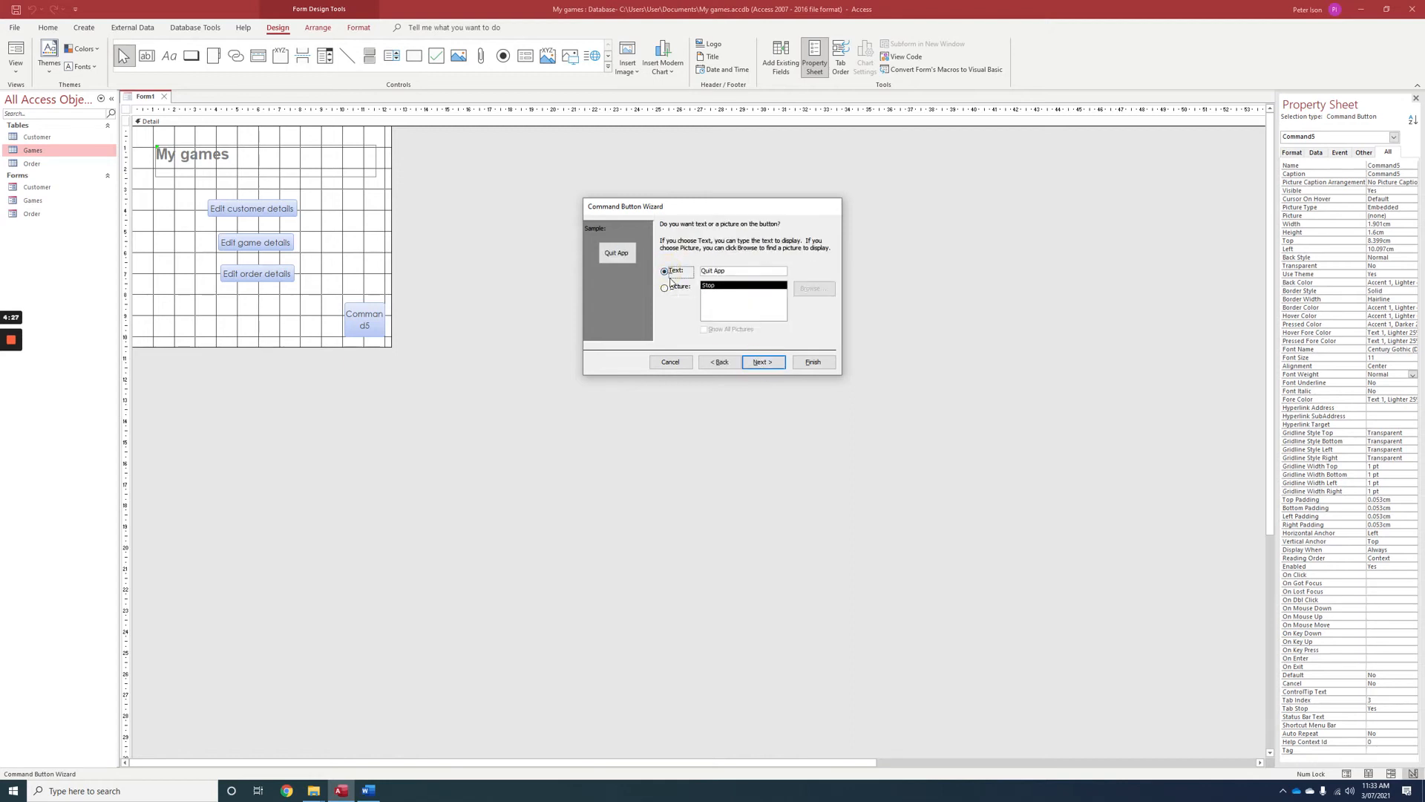
{"action": "left_click", "coordinate": [665, 288]}
{"action": "left_click", "coordinate": [812, 363]}
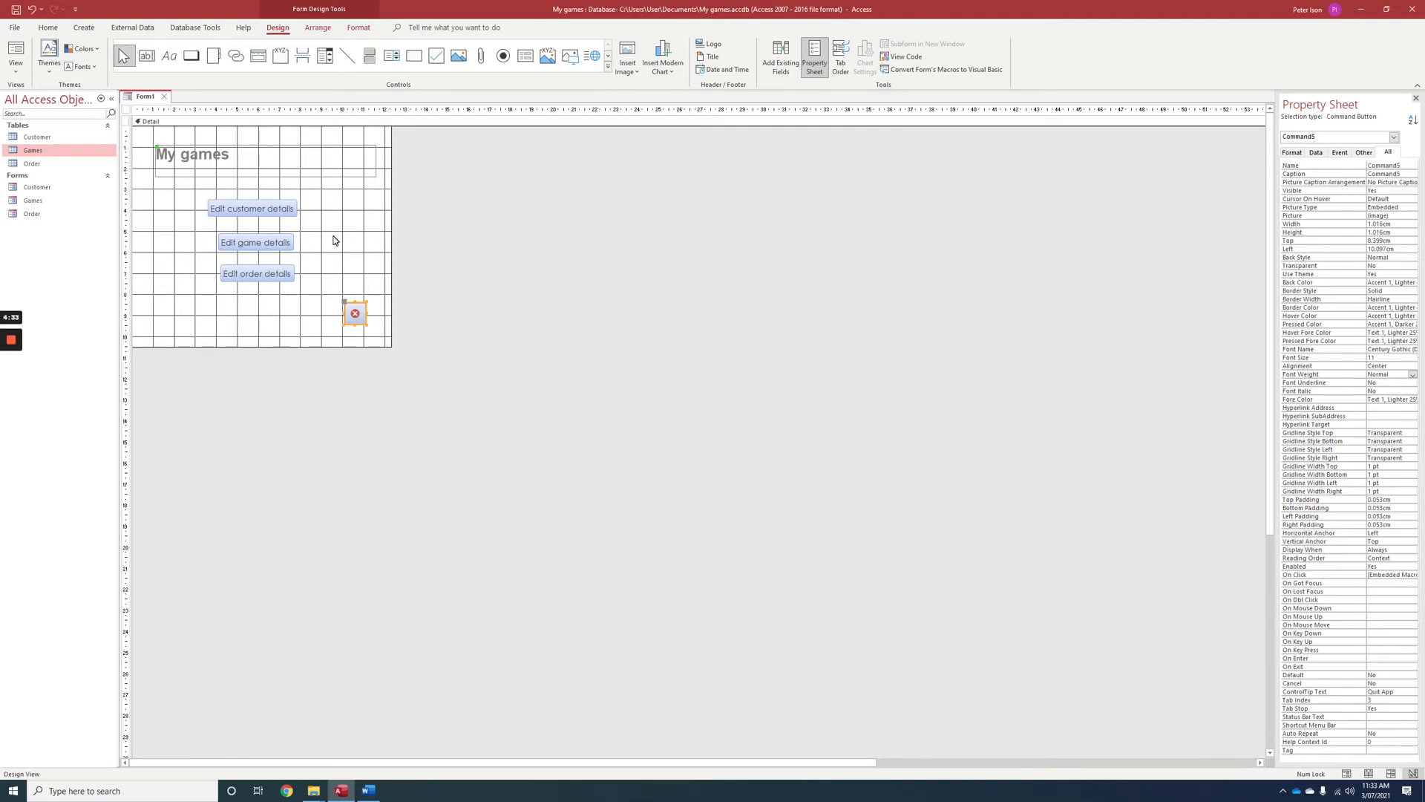
Save the form under the name "Home".
{"action": "left_click", "coordinate": [17, 10]}
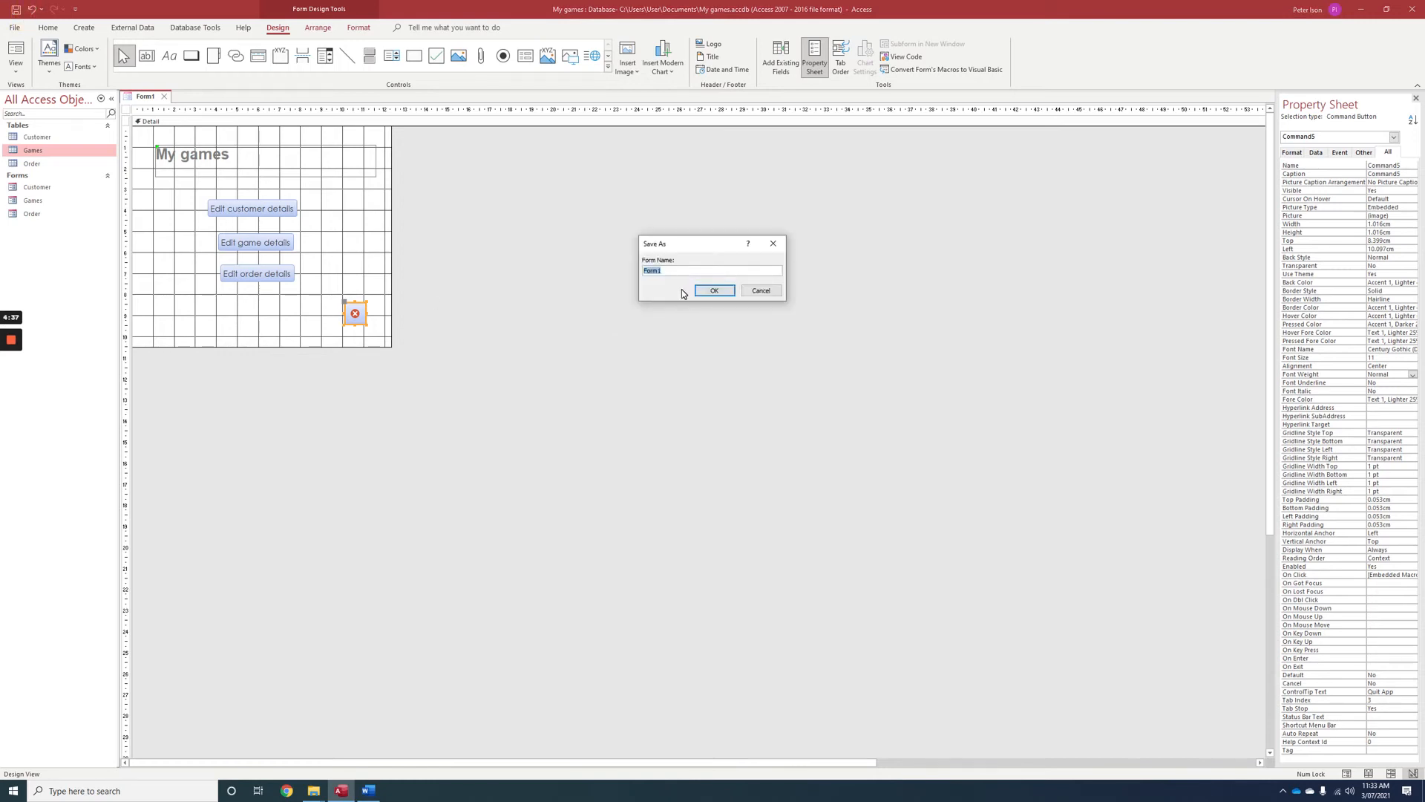
{"action": "type", "text": "Home"}
{"action": "left_click", "coordinate": [727, 289]}
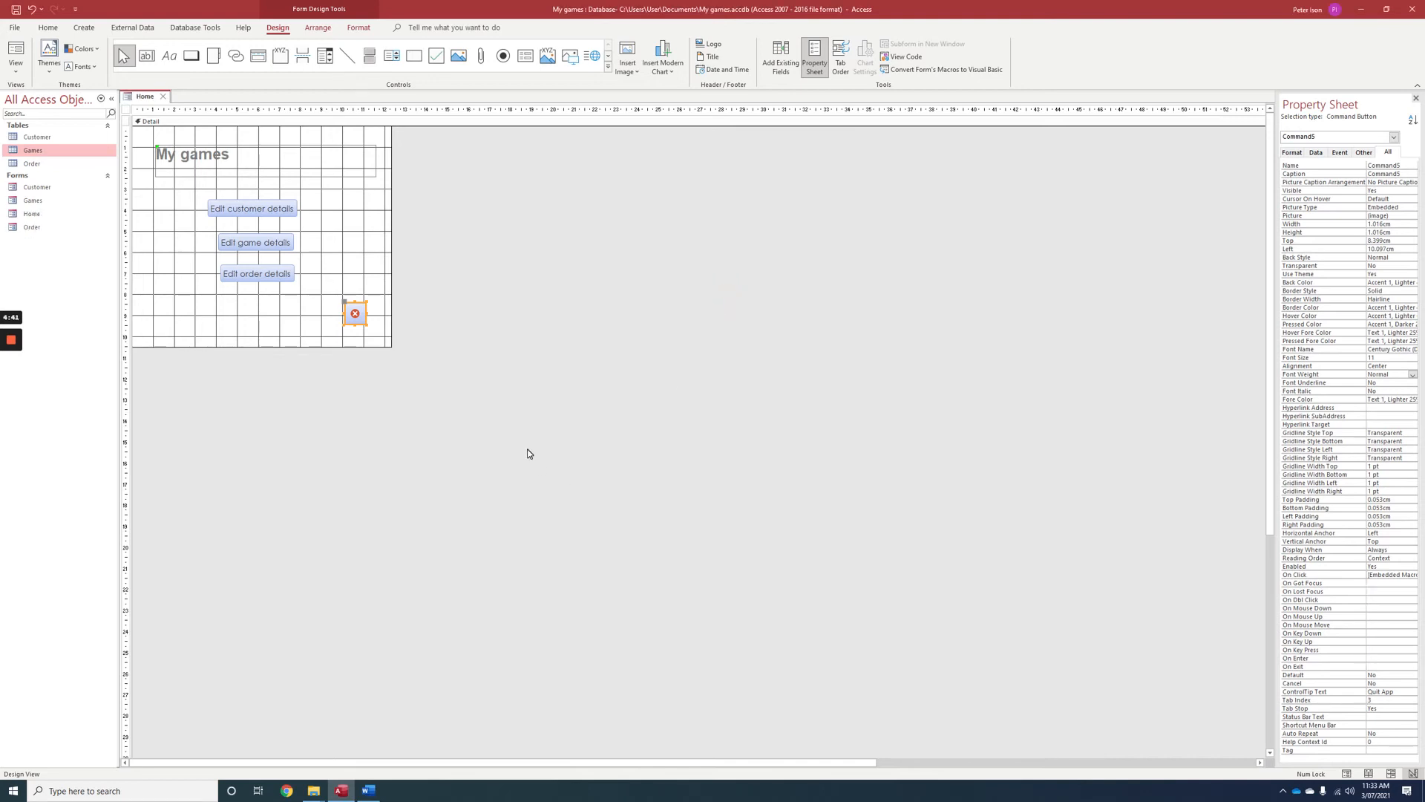
Open the Customer, Games and Order forms and switch the Customer form to Design View.
{"action": "double_click", "coordinate": [34, 187]}
{"action": "left_click", "coordinate": [34, 202]}
{"action": "double_click", "coordinate": [34, 203]}
{"action": "double_click", "coordinate": [34, 227]}
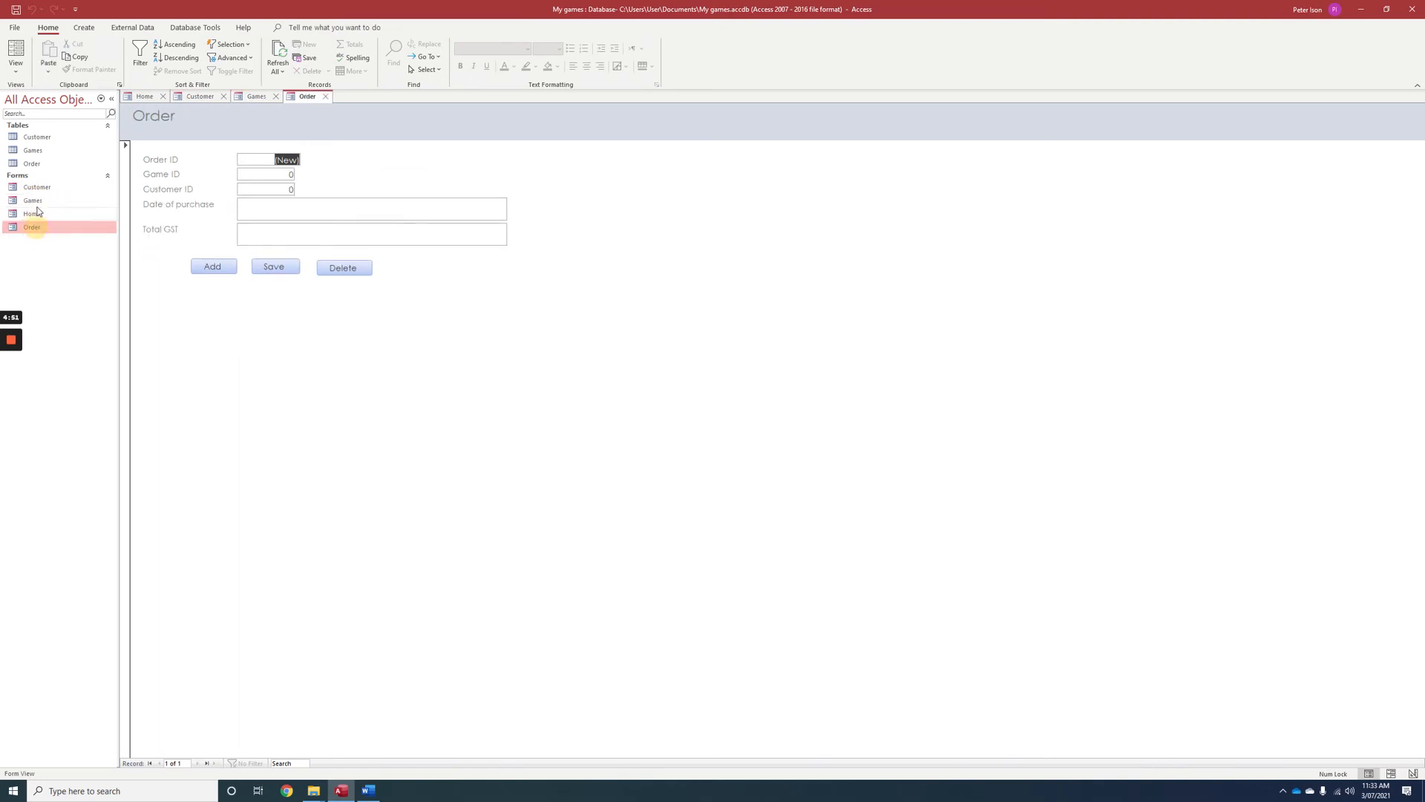
{"action": "left_click", "coordinate": [199, 96]}
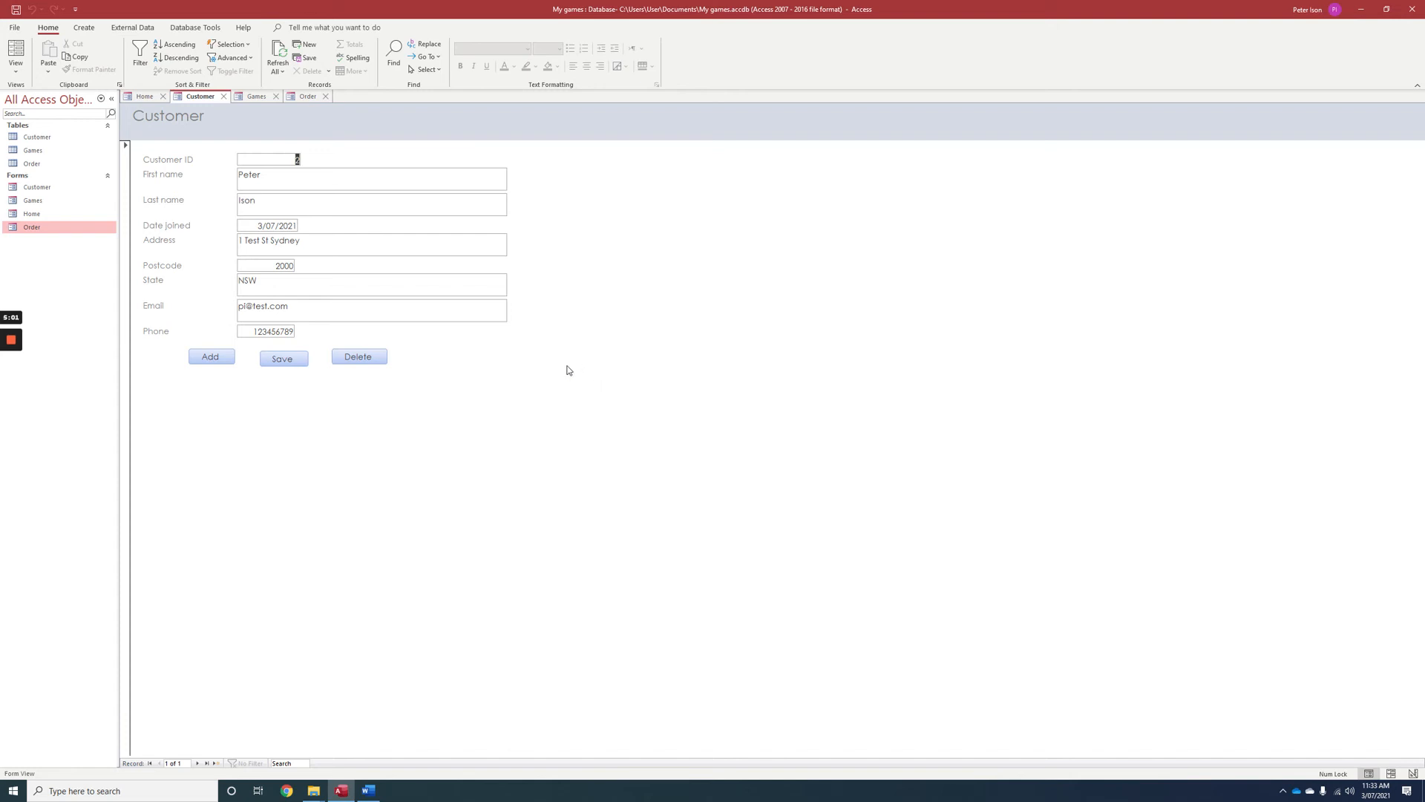
{"action": "left_click", "coordinate": [15, 70]}
{"action": "left_click", "coordinate": [39, 147]}
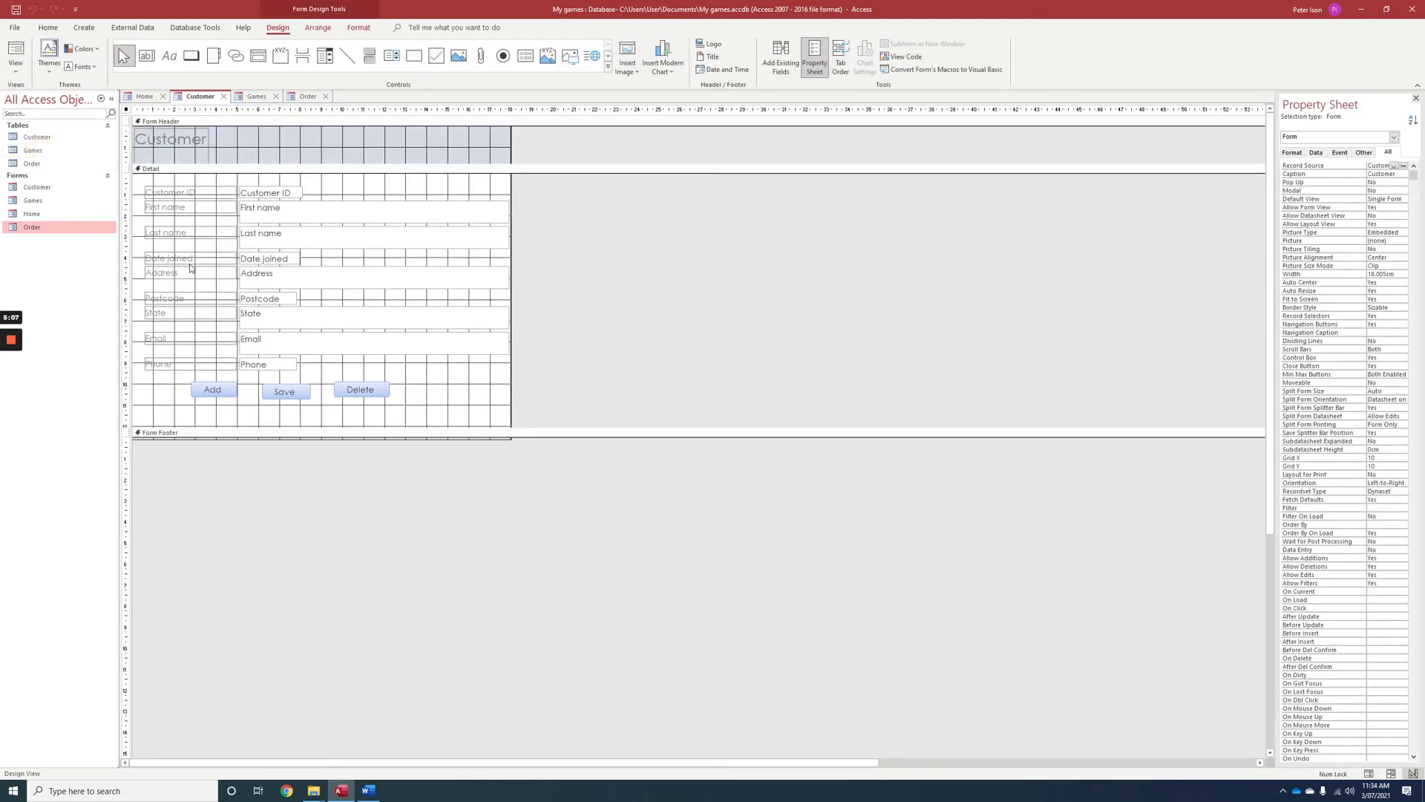
Add a command button about 2.3 cm by 0.9 cm beside the Add button that goes to the previous record, captioned "Previous Record".
{"action": "left_click", "coordinate": [190, 56]}
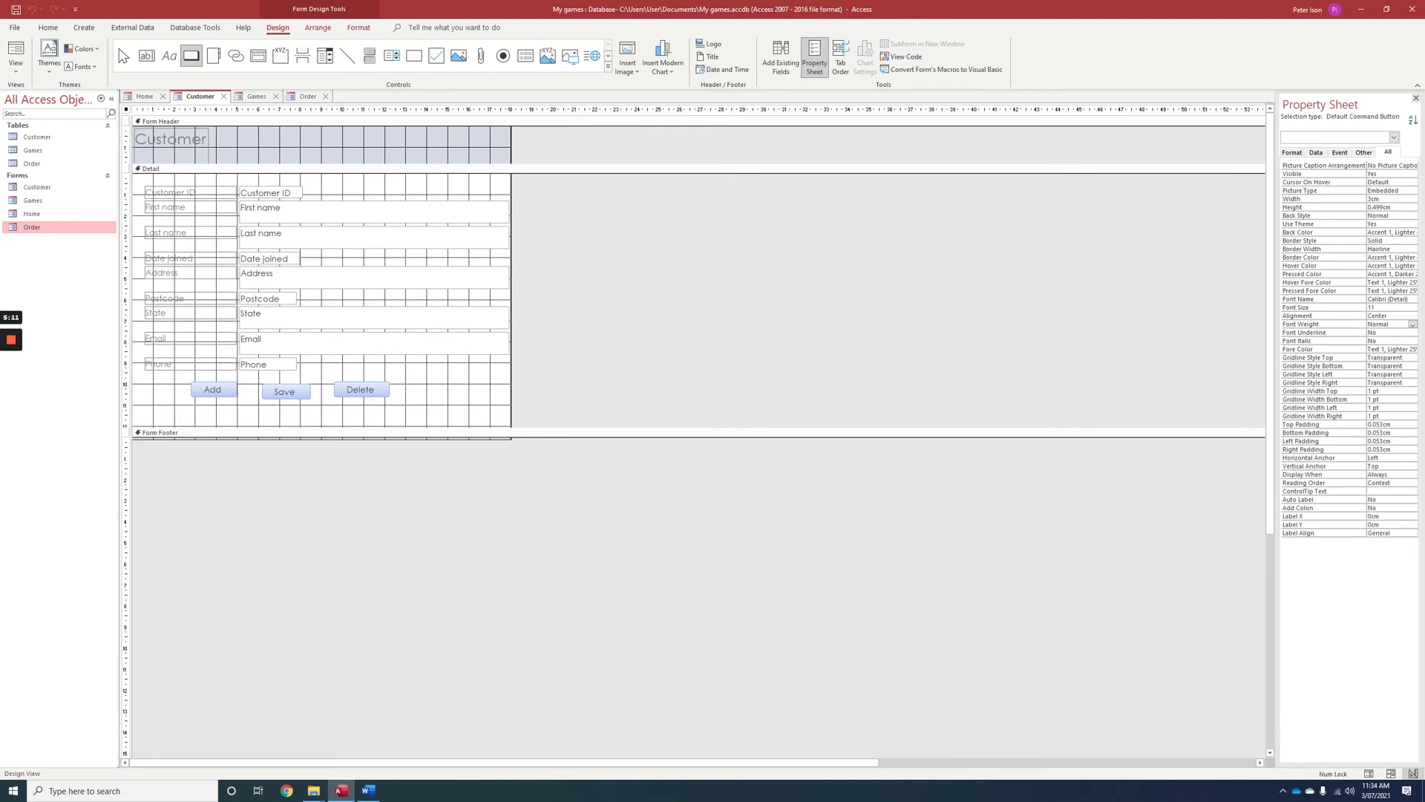
{"action": "left_click_drag", "start_coordinate": [136, 380], "coordinate": [184, 398]}
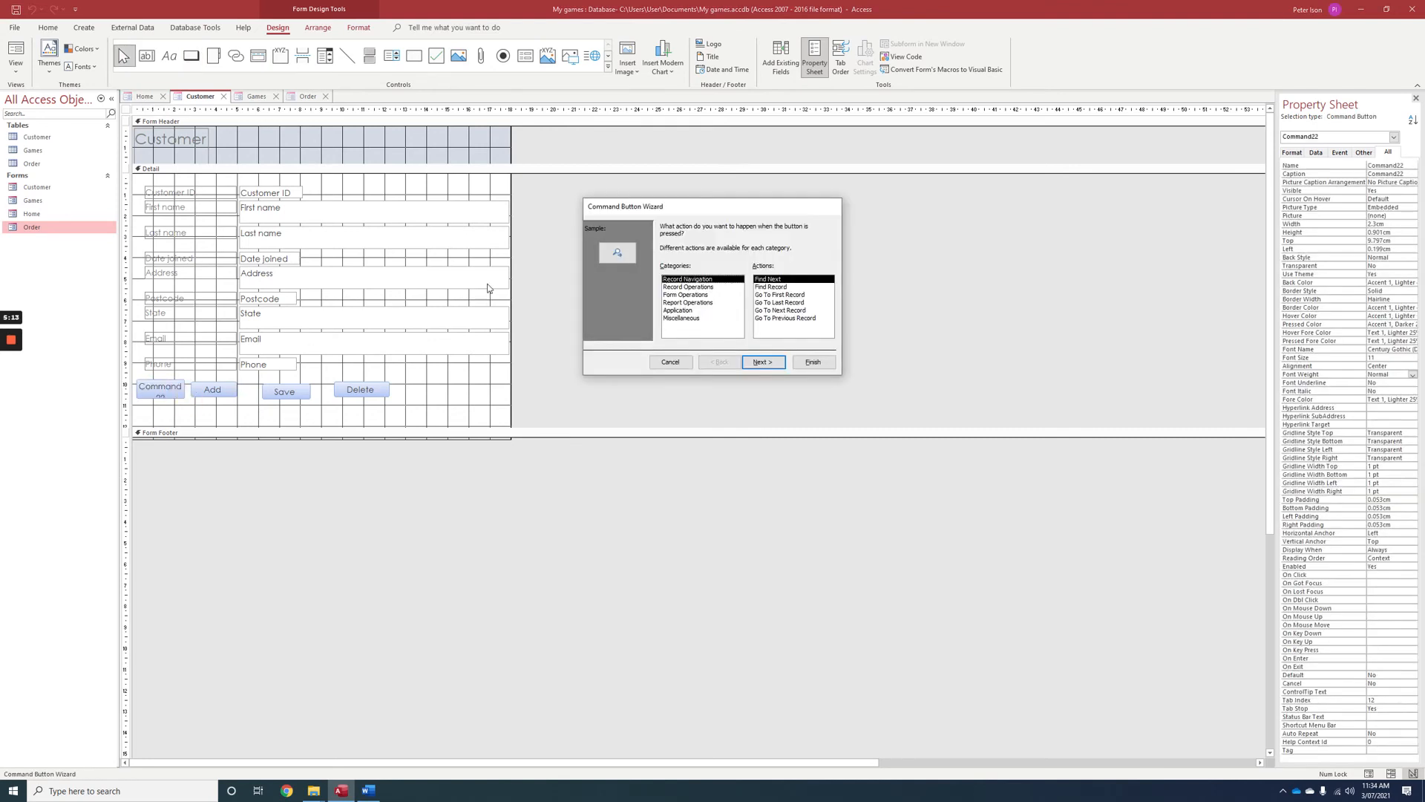
{"action": "left_click", "coordinate": [790, 321]}
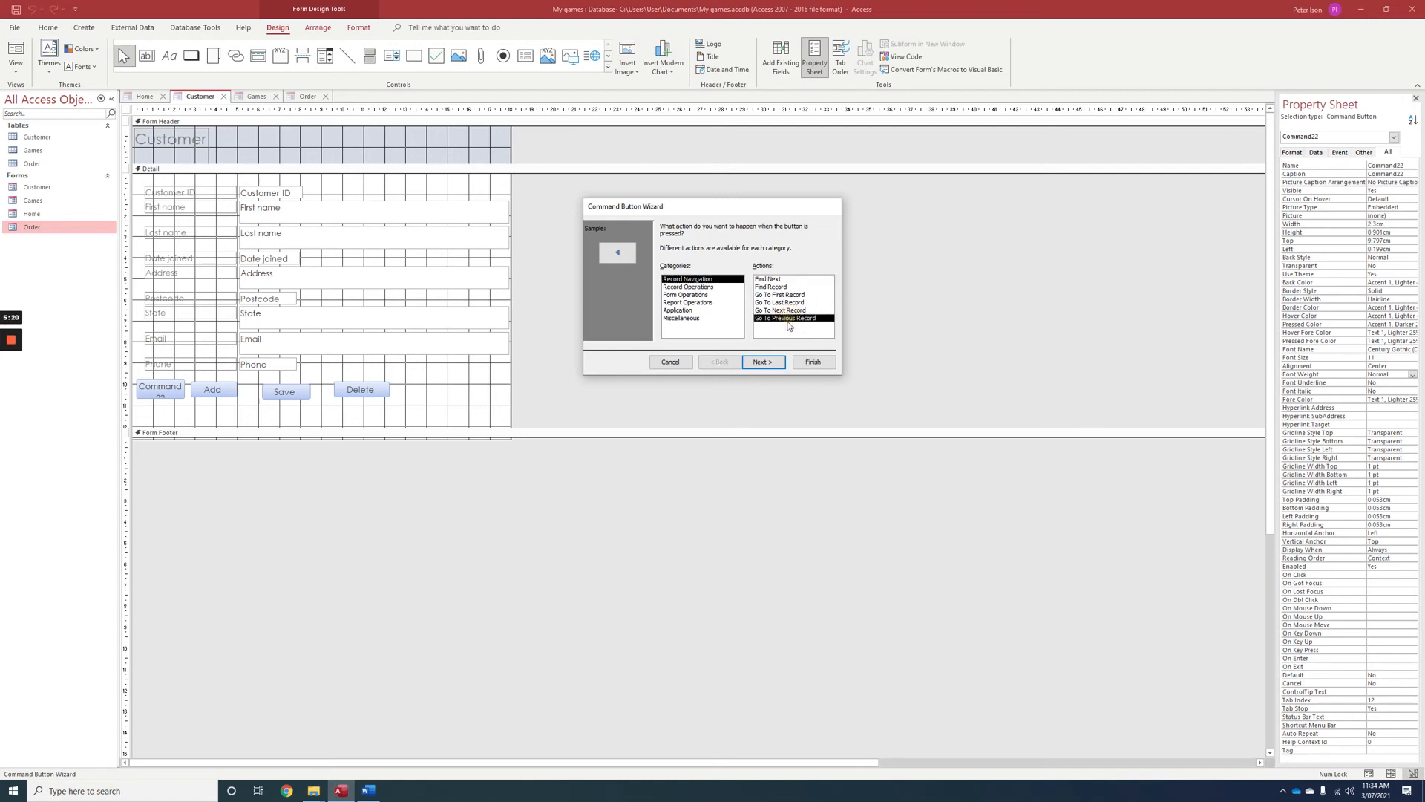
{"action": "left_click", "coordinate": [764, 363]}
{"action": "left_click", "coordinate": [674, 270]}
{"action": "left_click", "coordinate": [766, 362]}
{"action": "left_click", "coordinate": [816, 372]}
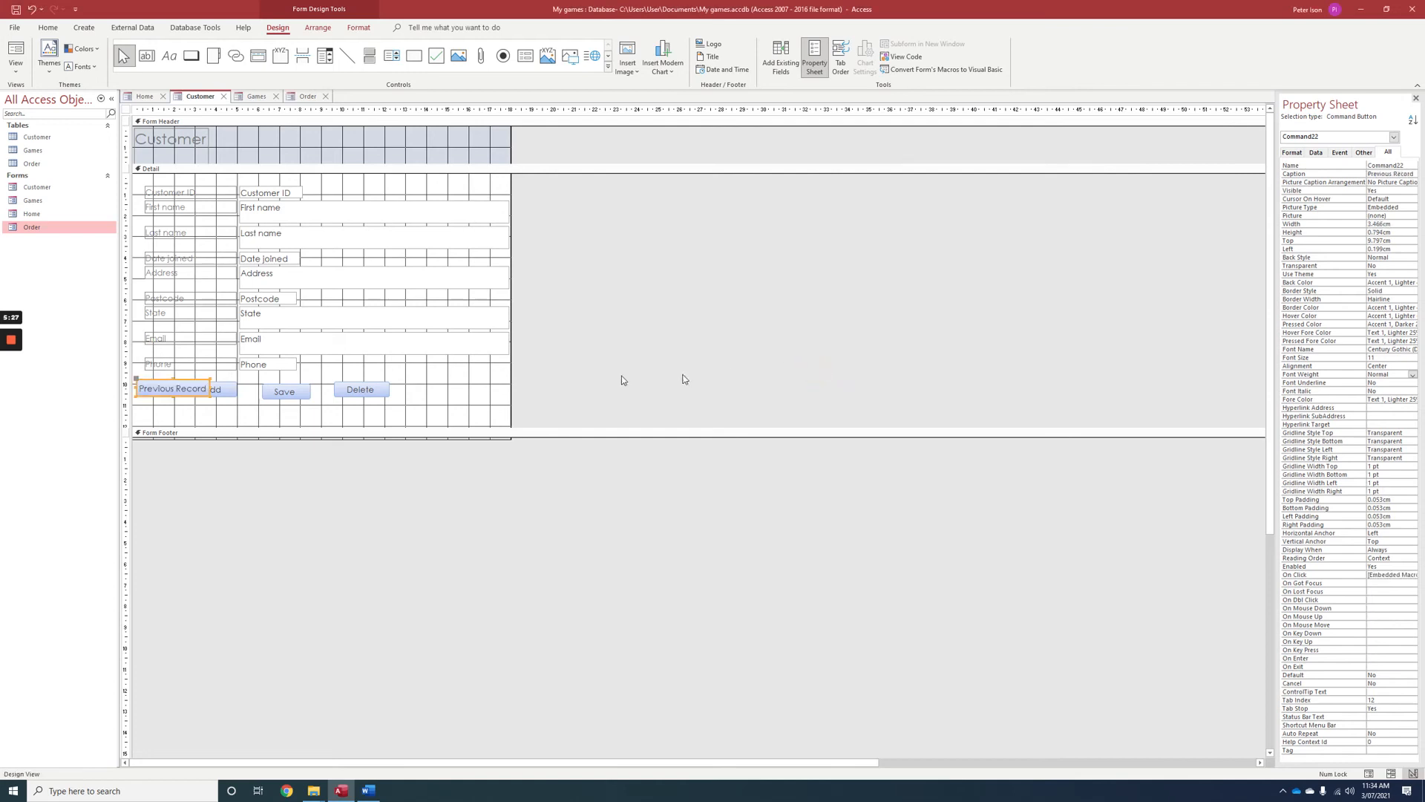
Shift the Delete, Save and Add buttons to the right to clear the Previous Record button, placing Add about 4.4 cm from the left edge.
{"action": "left_click", "coordinate": [356, 389]}
{"action": "left_click_drag", "start_coordinate": [356, 389], "coordinate": [381, 391]}
{"action": "left_click_drag", "start_coordinate": [286, 391], "coordinate": [320, 392]}
{"action": "left_click_drag", "start_coordinate": [223, 389], "coordinate": [258, 386]}
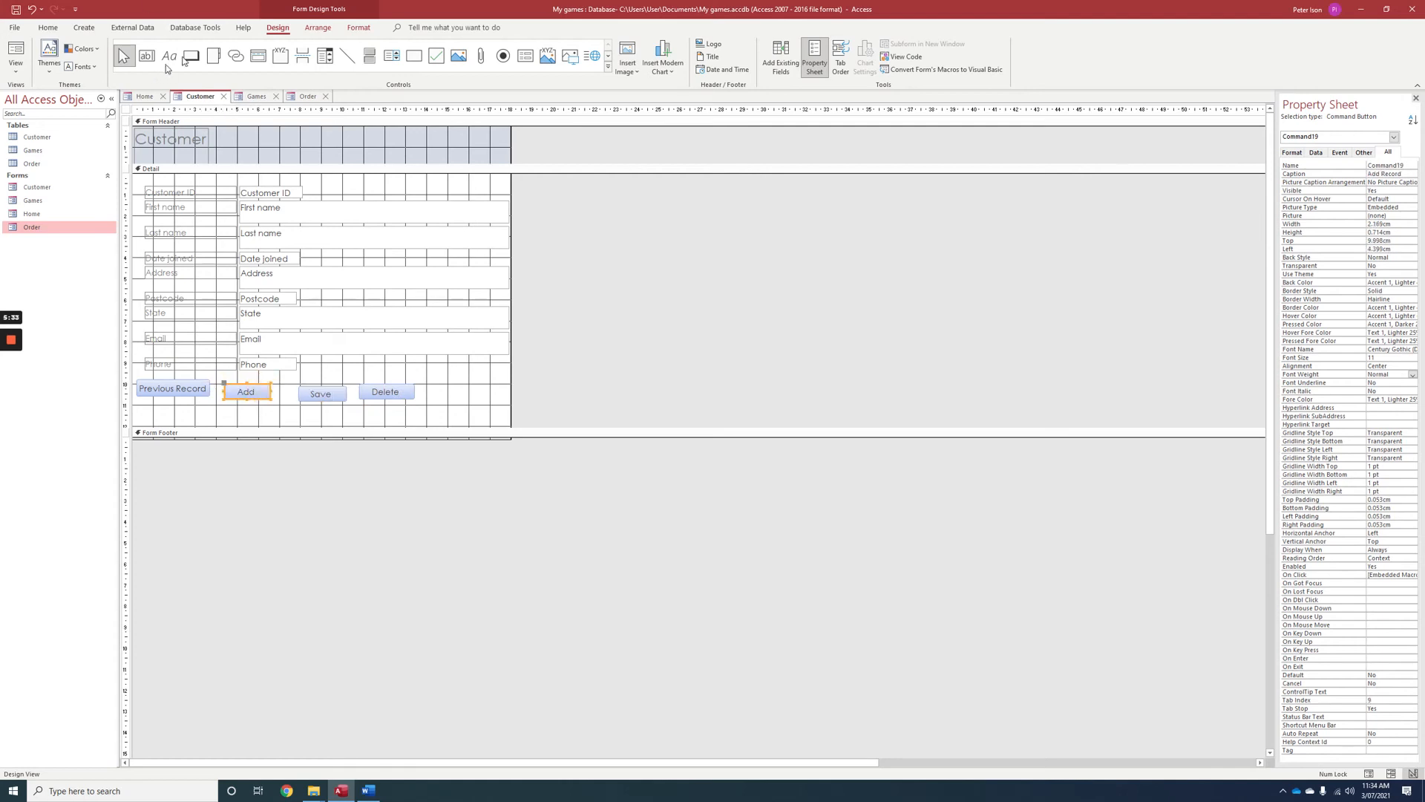
Add a "Next Record" command button right of Delete that goes to the next record, and lower the Previous Record button to about 10.1 cm.
{"action": "left_click", "coordinate": [191, 56]}
{"action": "left_click_drag", "start_coordinate": [428, 385], "coordinate": [496, 402]}
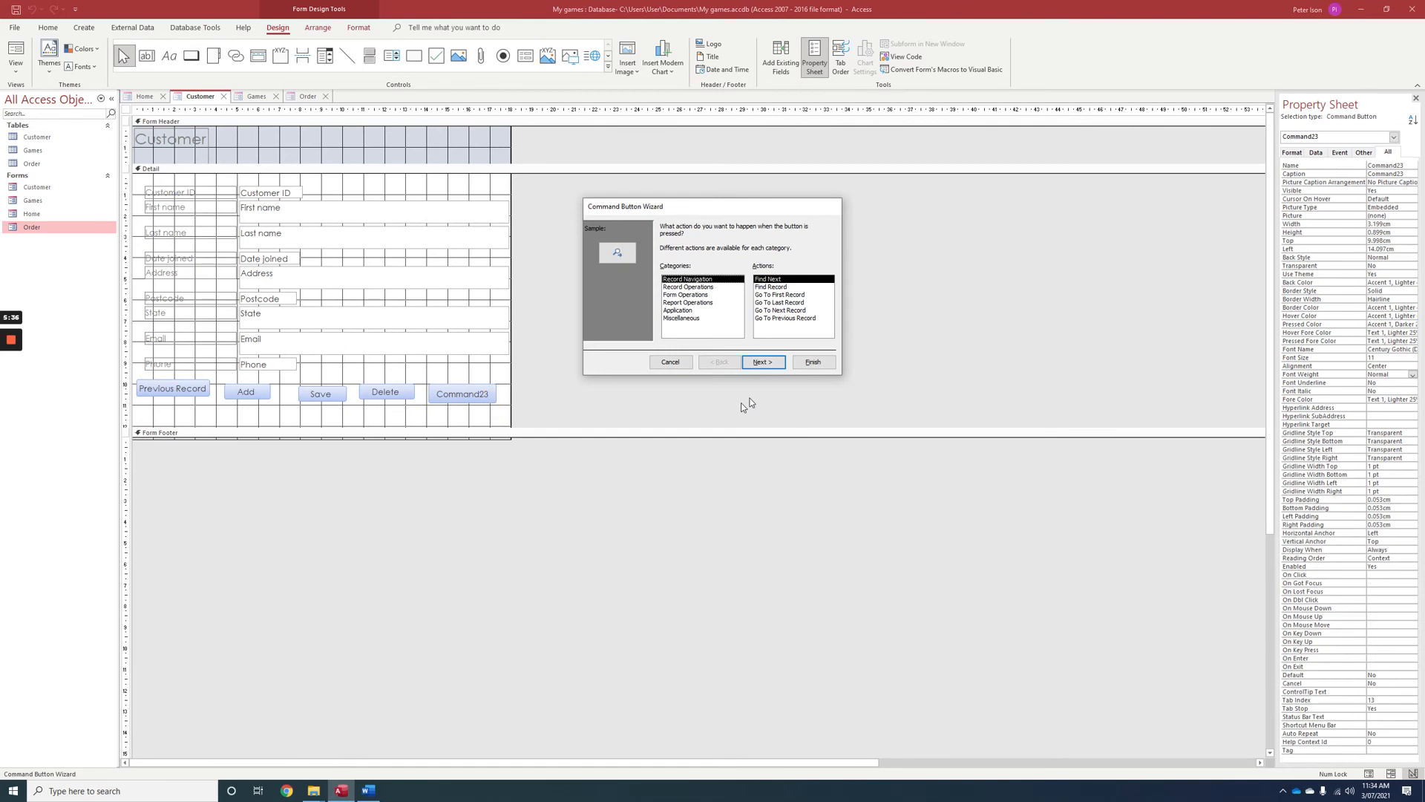
{"action": "left_click", "coordinate": [777, 311]}
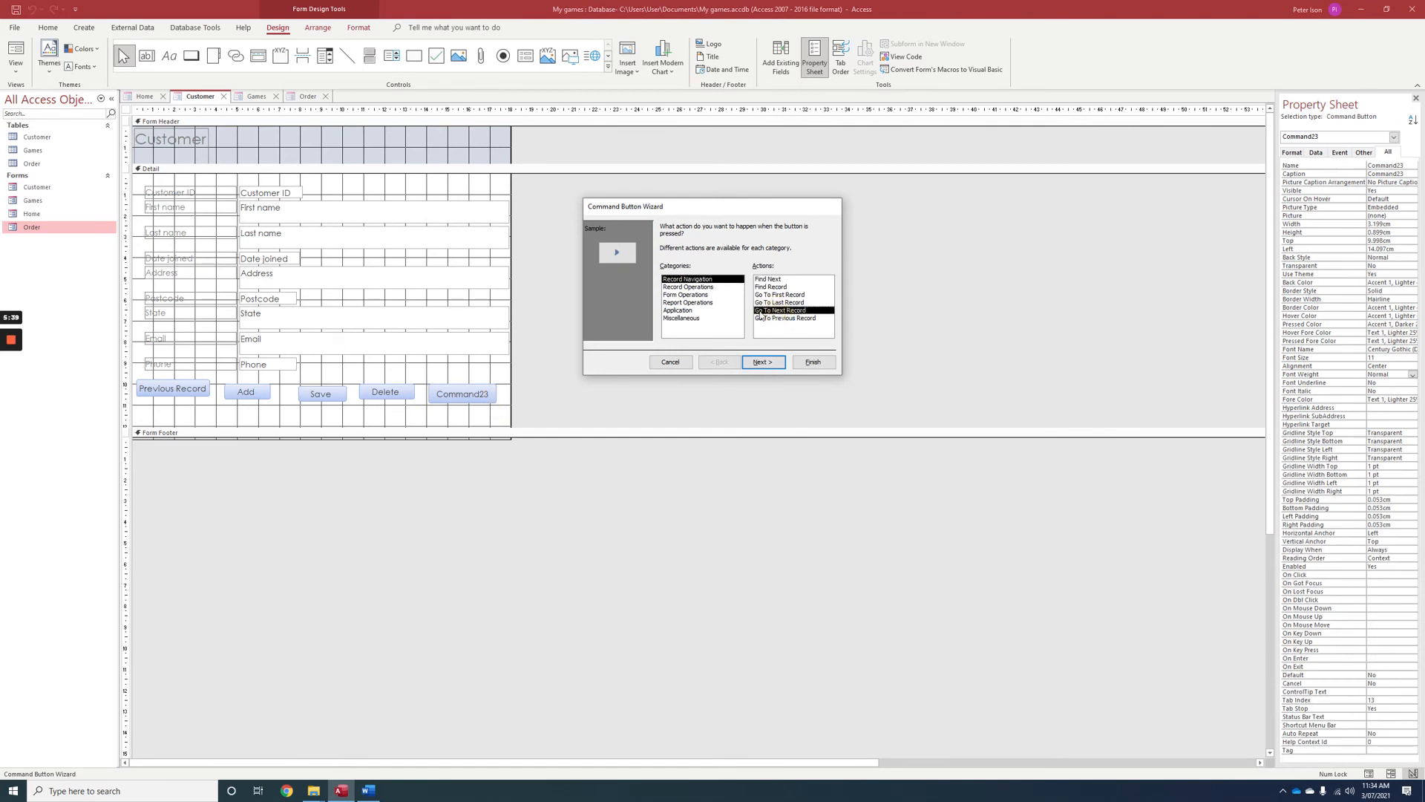
{"action": "left_click", "coordinate": [758, 363]}
{"action": "left_click", "coordinate": [671, 272]}
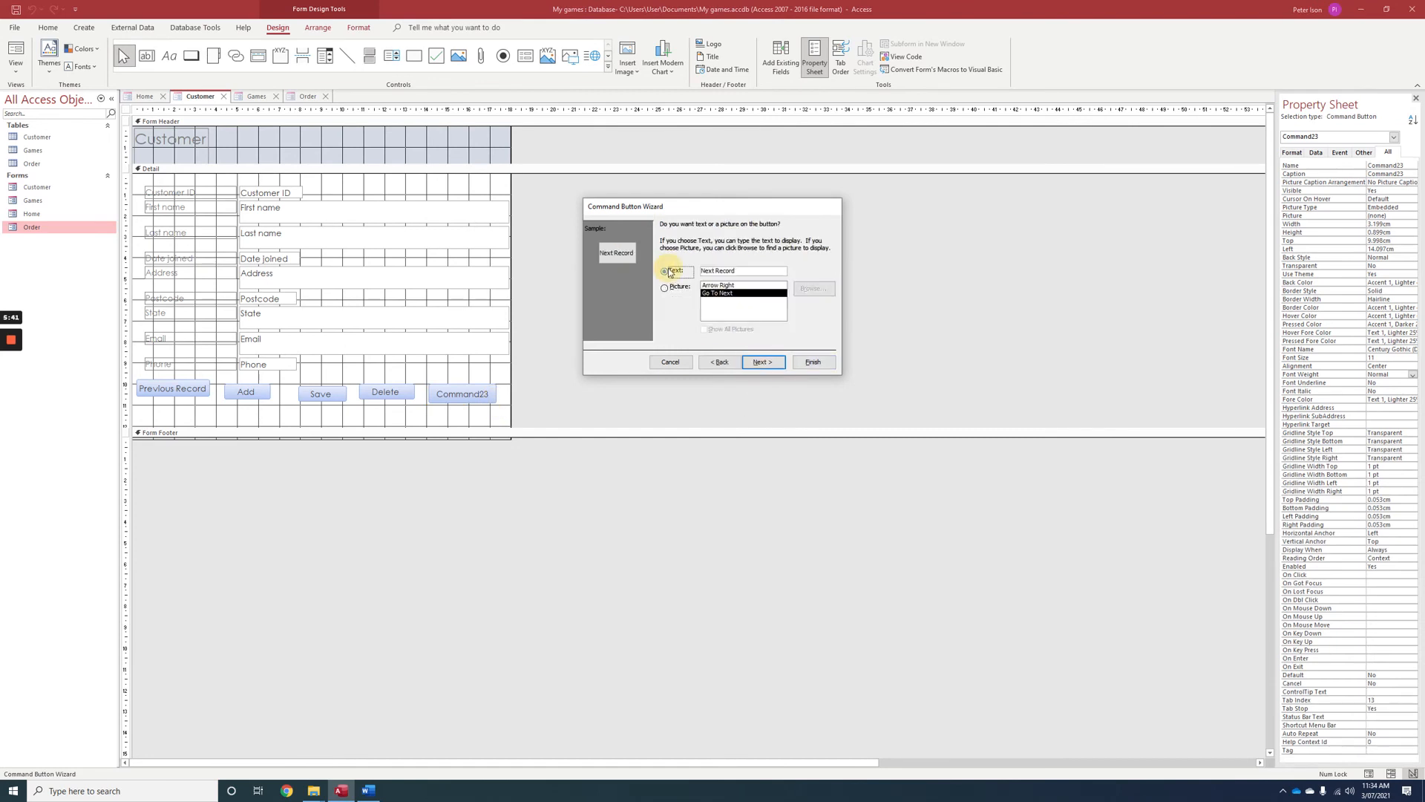
{"action": "left_click", "coordinate": [763, 362]}
{"action": "left_click", "coordinate": [813, 362]}
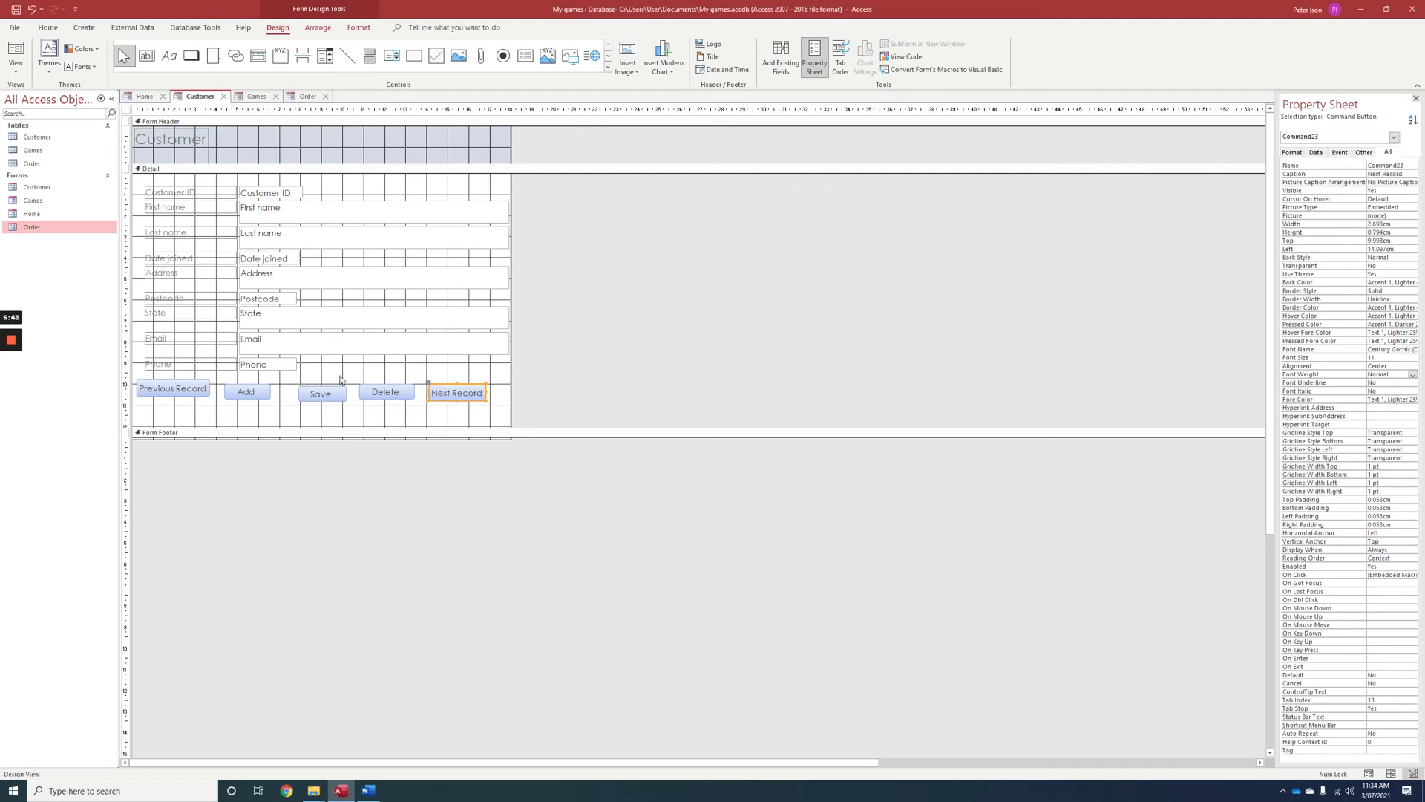
{"action": "left_click_drag", "start_coordinate": [190, 380], "coordinate": [192, 387]}
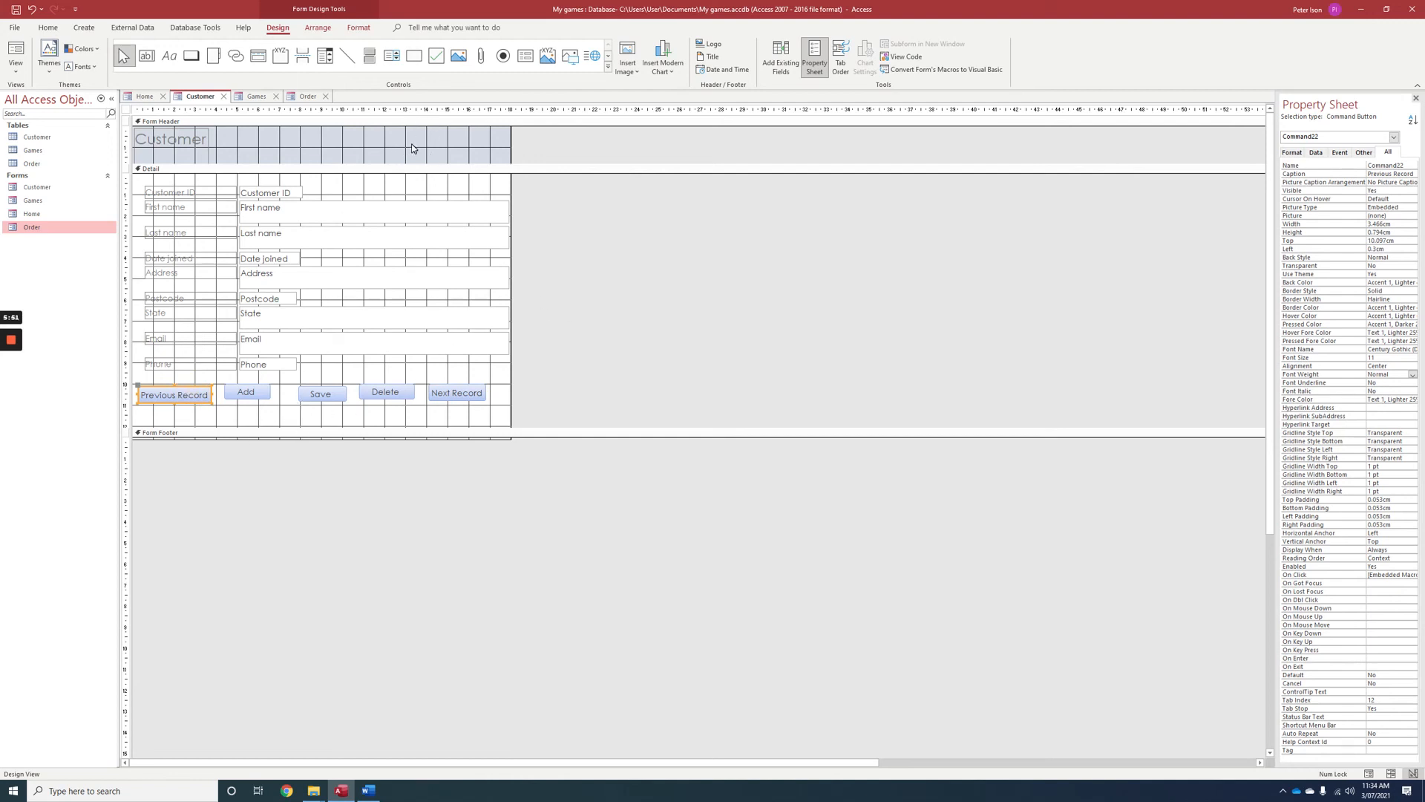
Add a command button about 3.2 cm by 1 cm at the right end of the Customer form header that opens the Home form.
{"action": "left_click", "coordinate": [190, 55]}
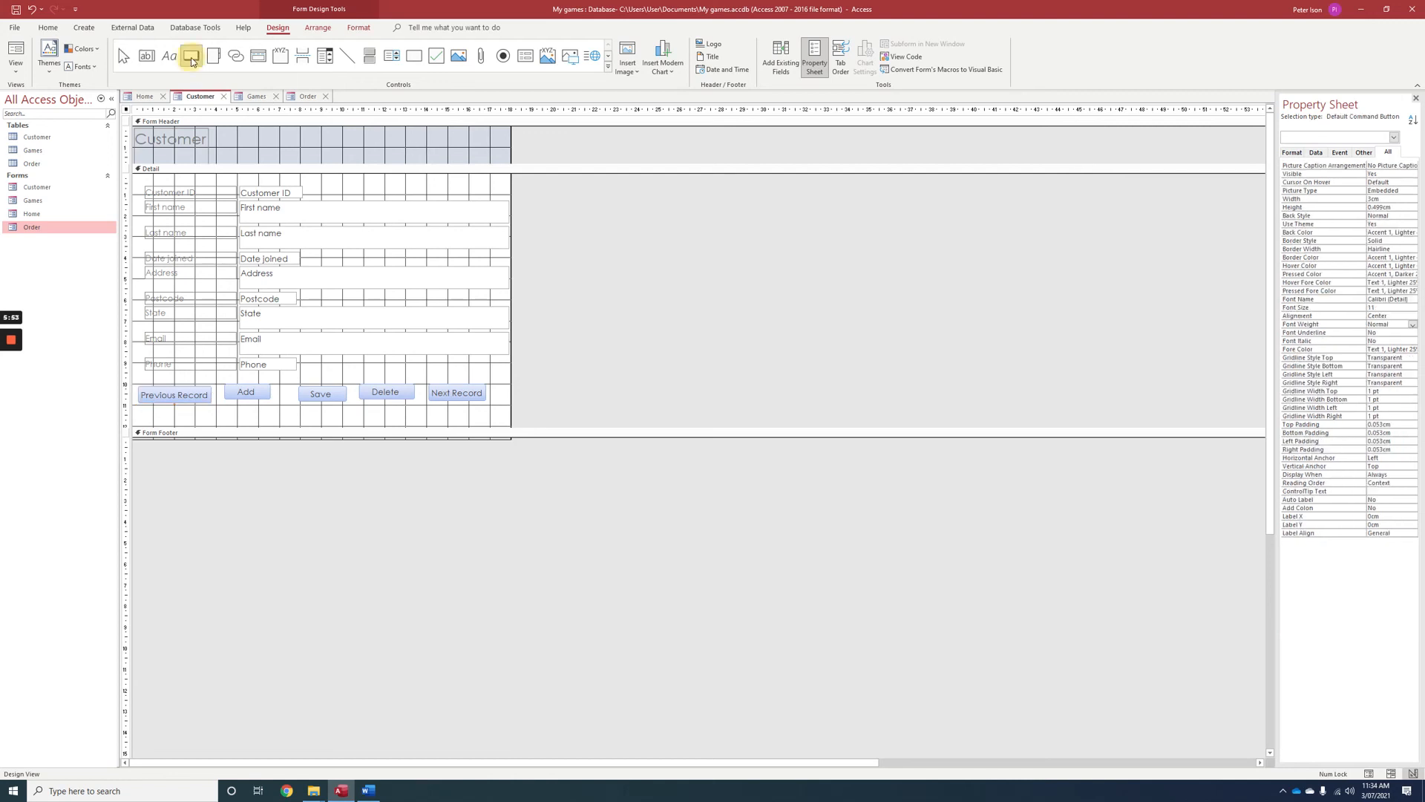
{"action": "left_click_drag", "start_coordinate": [442, 136], "coordinate": [509, 156]}
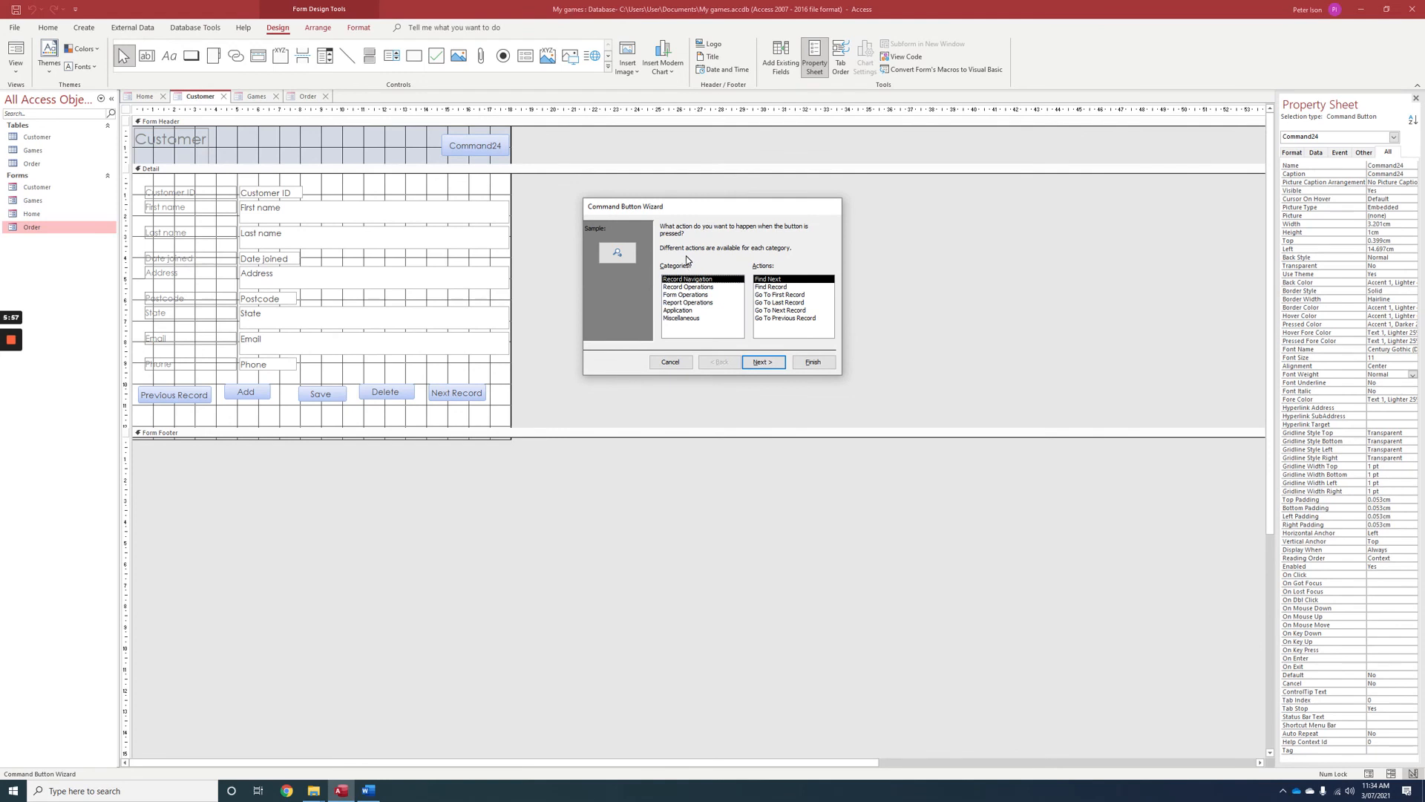
{"action": "left_click", "coordinate": [687, 295]}
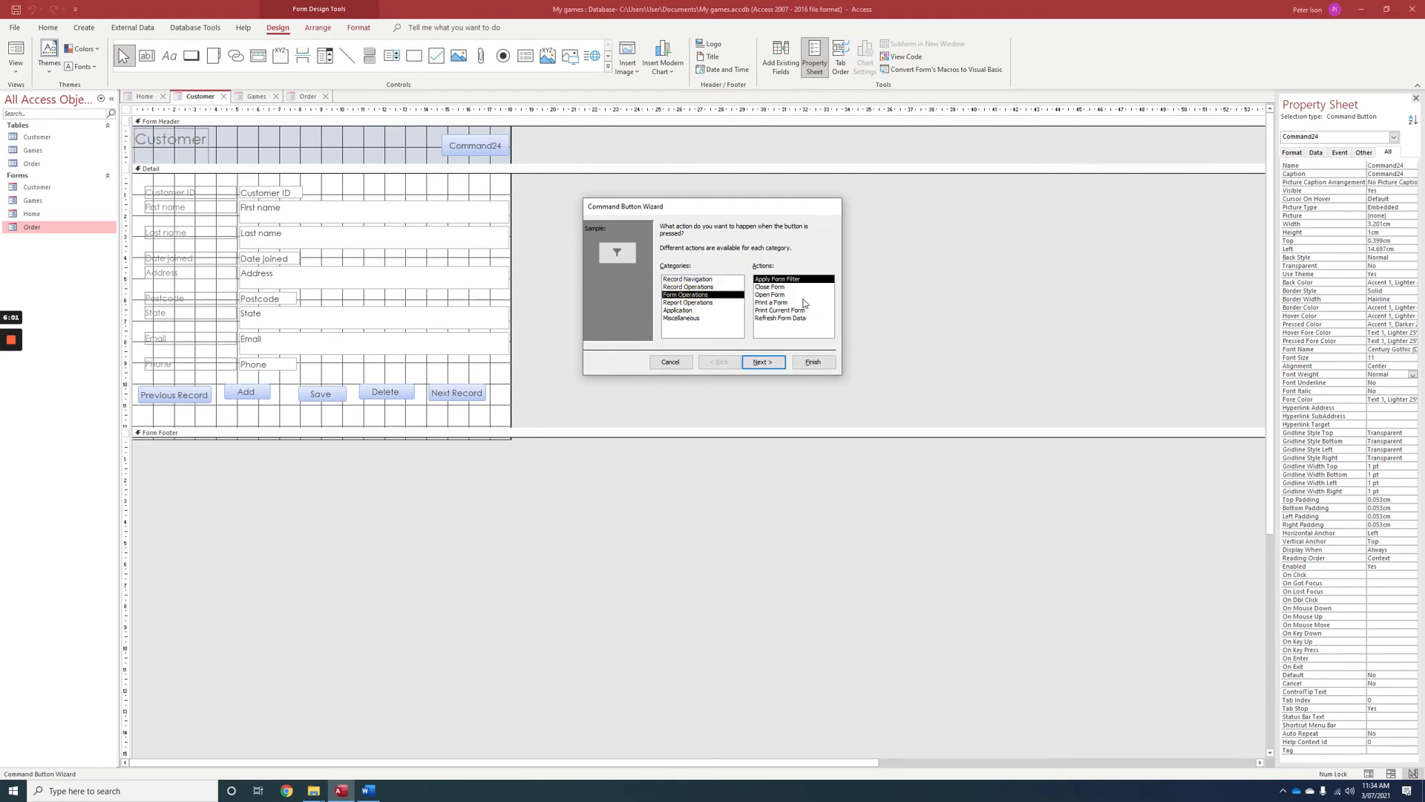
{"action": "left_click", "coordinate": [781, 296]}
{"action": "left_click", "coordinate": [763, 361]}
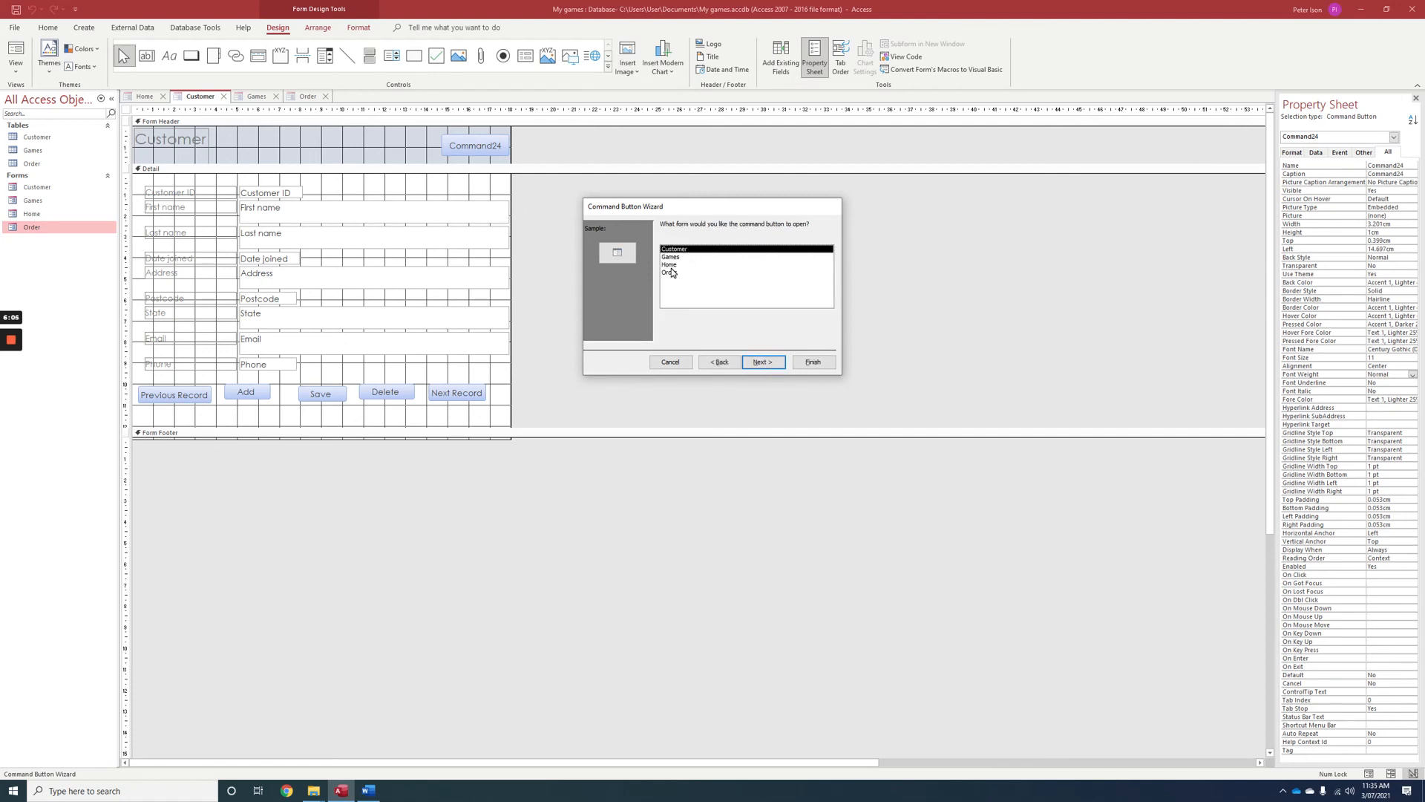
{"action": "left_click", "coordinate": [672, 264]}
{"action": "left_click", "coordinate": [751, 361]}
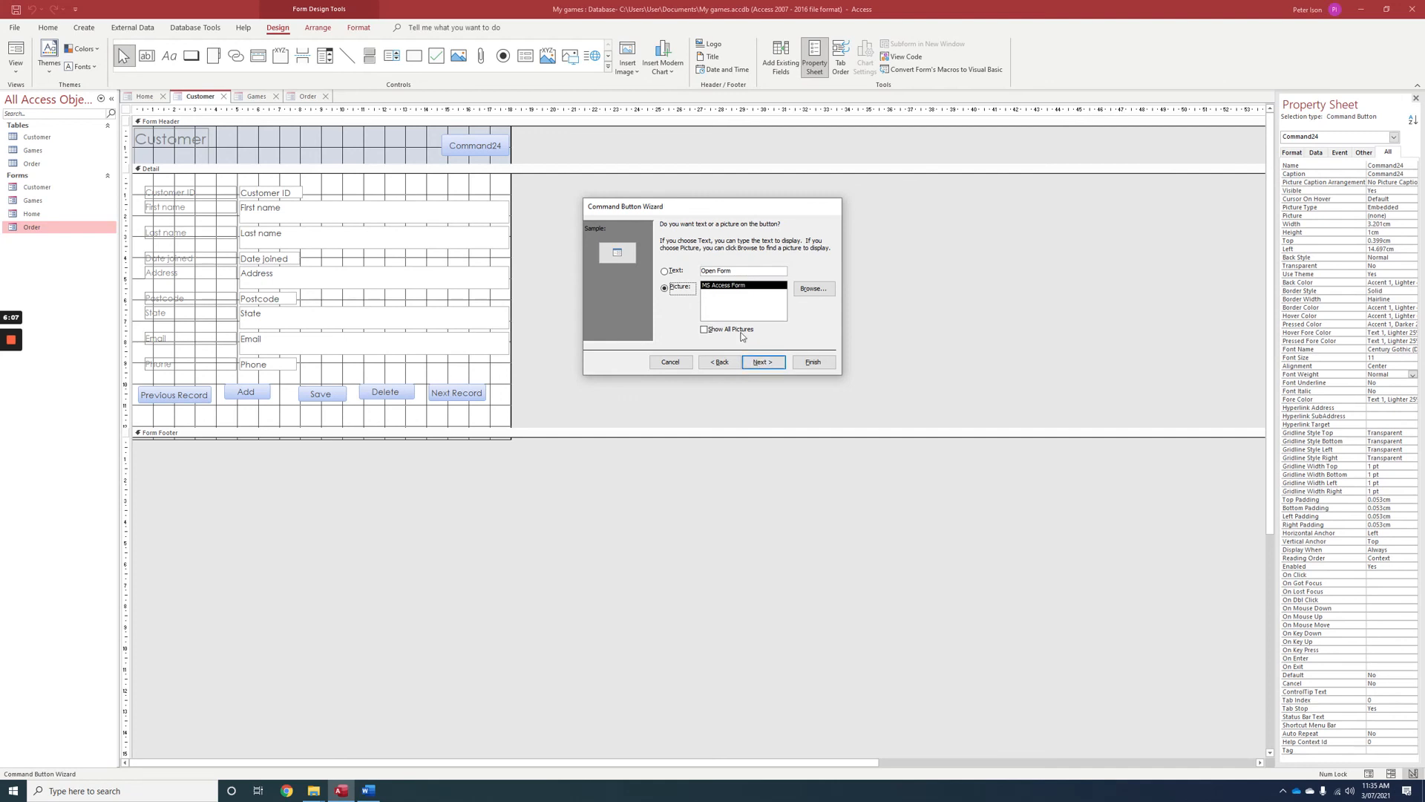
Caption the header button with the text "Menu" and finish creating it.
{"action": "left_click", "coordinate": [666, 271]}
{"action": "key", "text": "Tab"}
{"action": "key", "text": "Delete"}
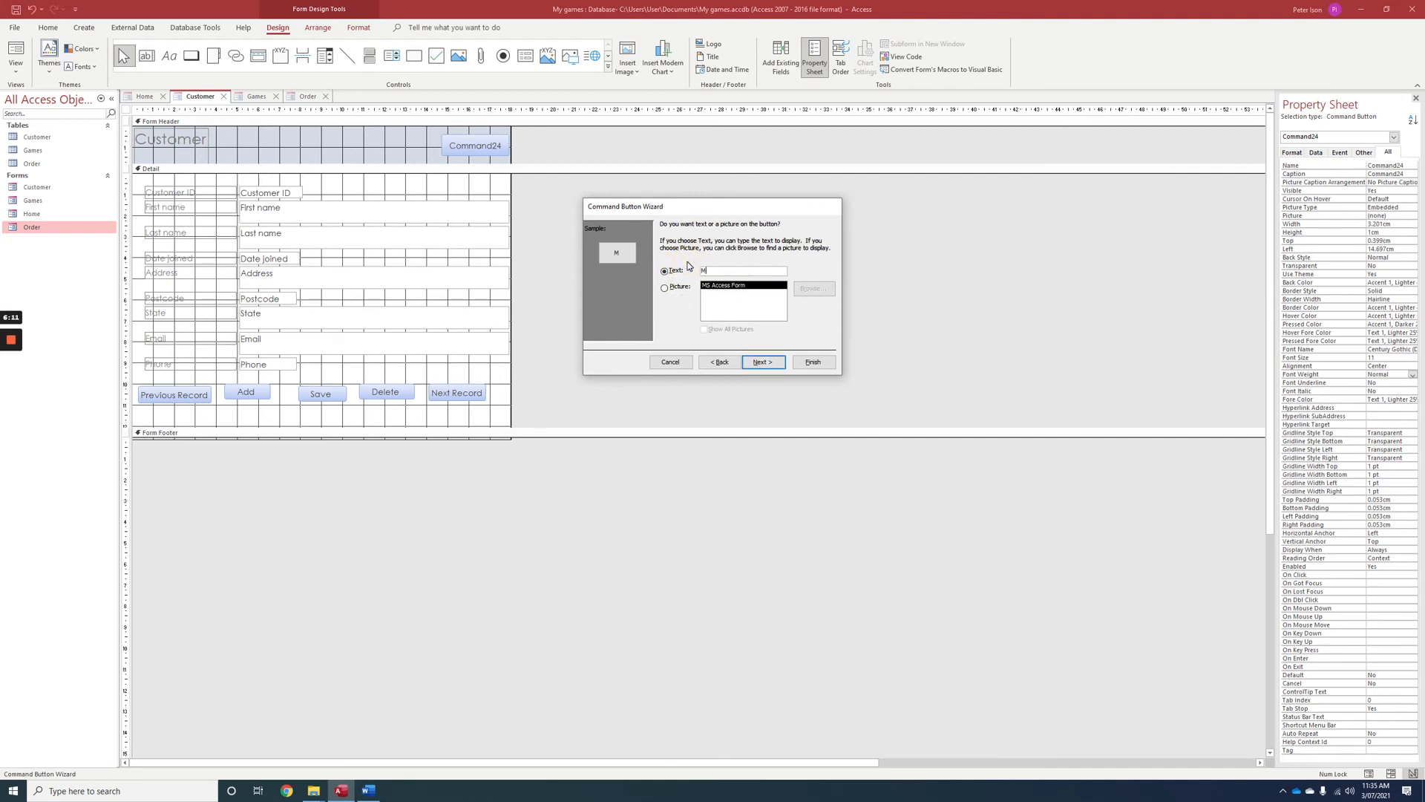
{"action": "left_click", "coordinate": [800, 363]}
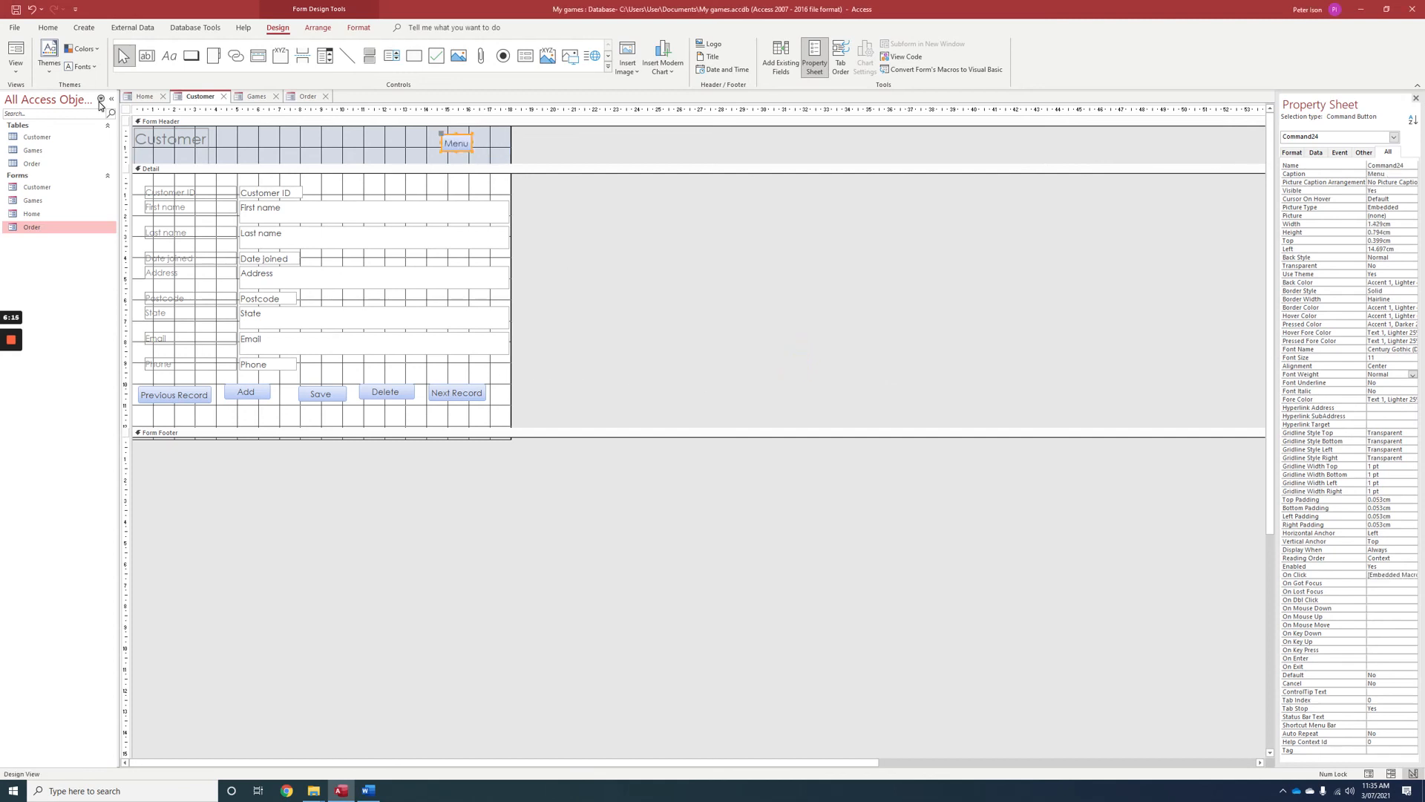
Open the Home form in Form View and test its "Edit customer details" button.
{"action": "left_click", "coordinate": [11, 75]}
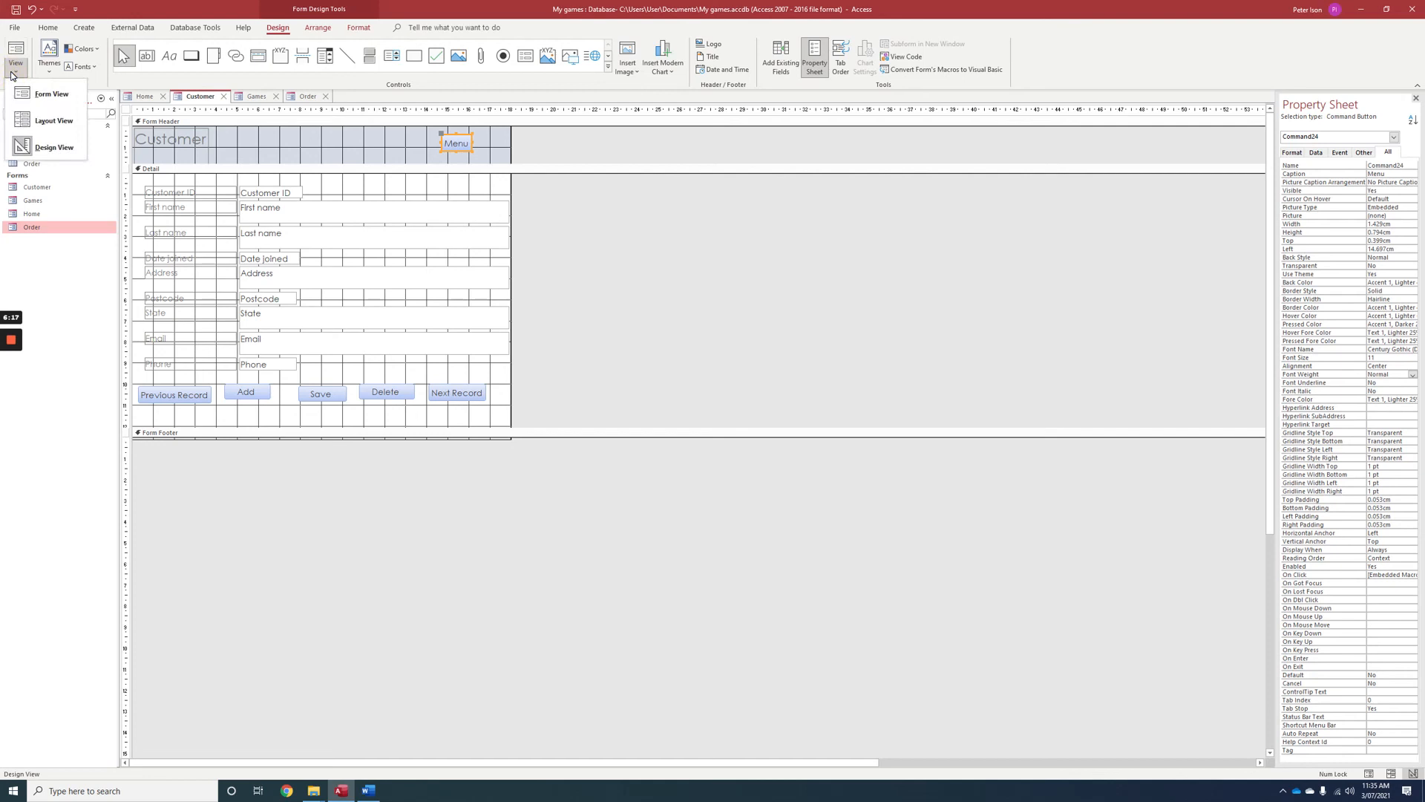
{"action": "left_click", "coordinate": [30, 216]}
{"action": "double_click", "coordinate": [30, 215]}
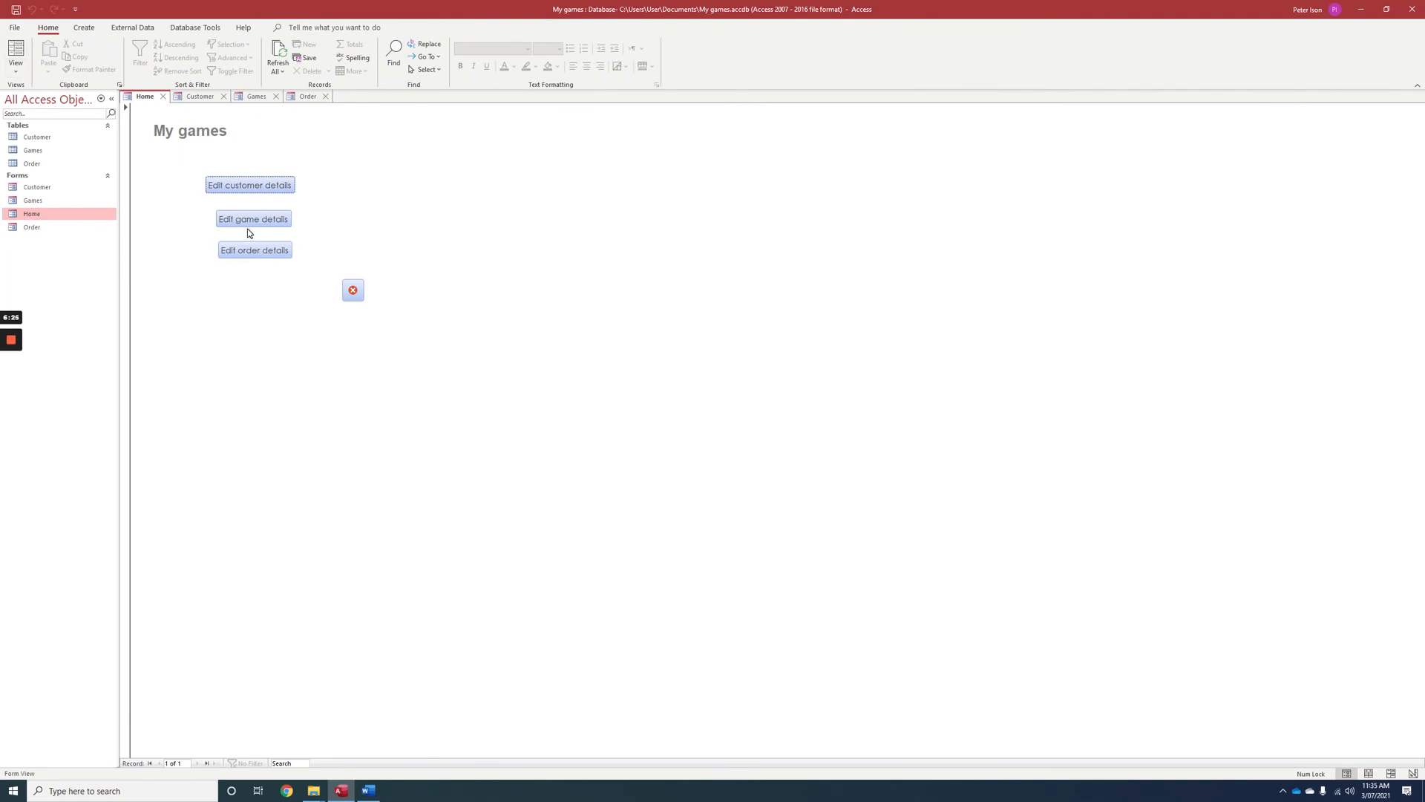
{"action": "left_click", "coordinate": [245, 187]}
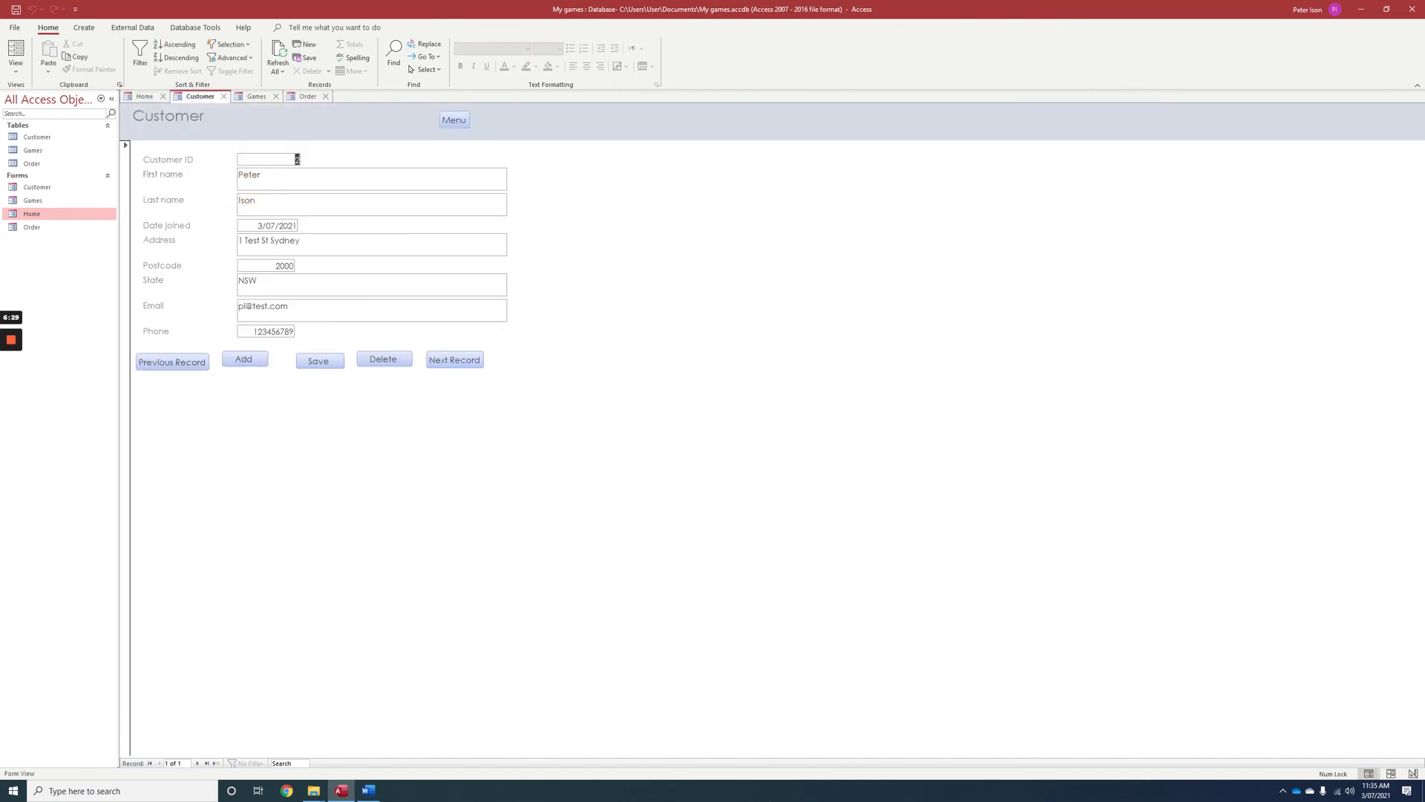
Go to the next, blank customer record, enter the customer's first name, and start another record with the form's Add button.
{"action": "left_click", "coordinate": [461, 362]}
{"action": "left_click", "coordinate": [286, 179]}
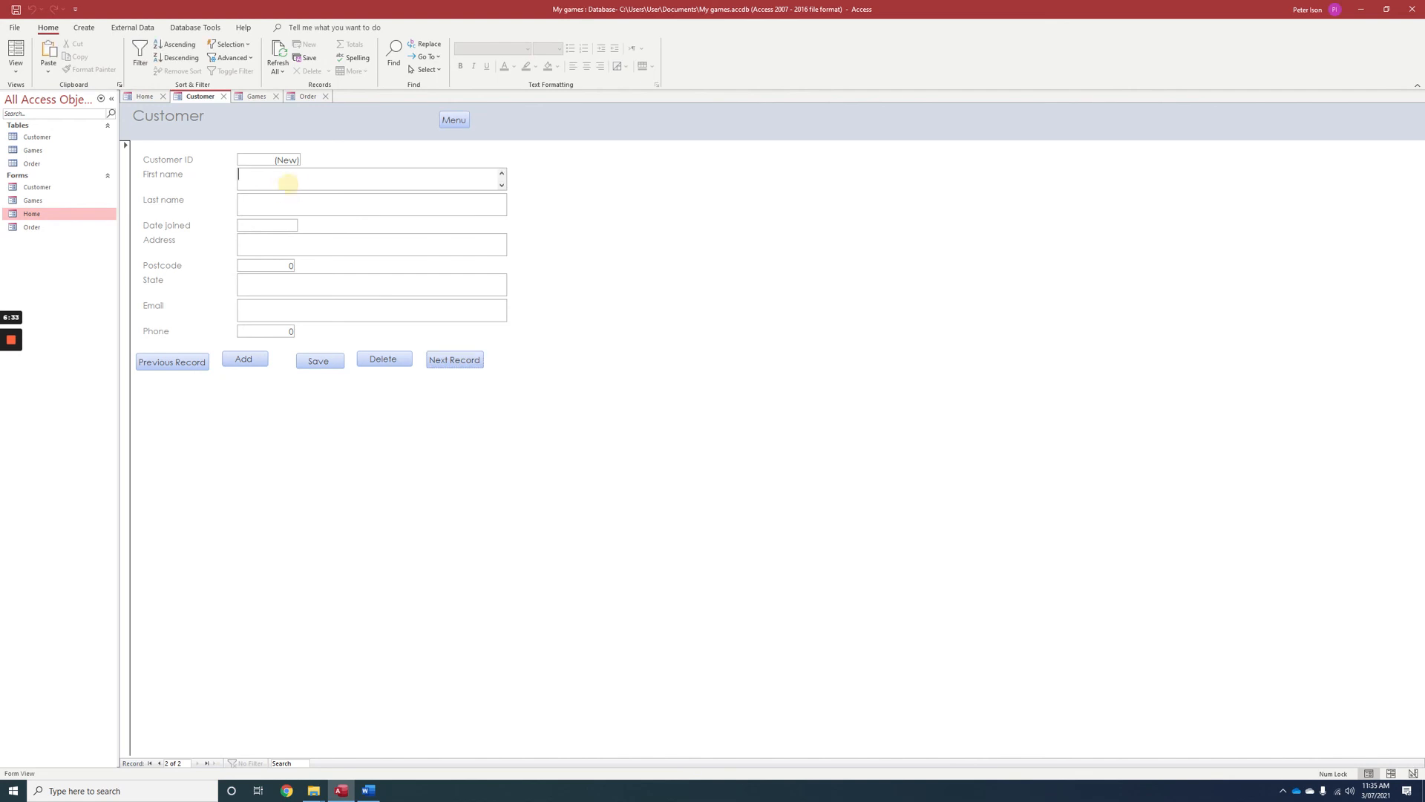
{"action": "type", "text": "Sam"}
{"action": "key", "text": "Tab"}
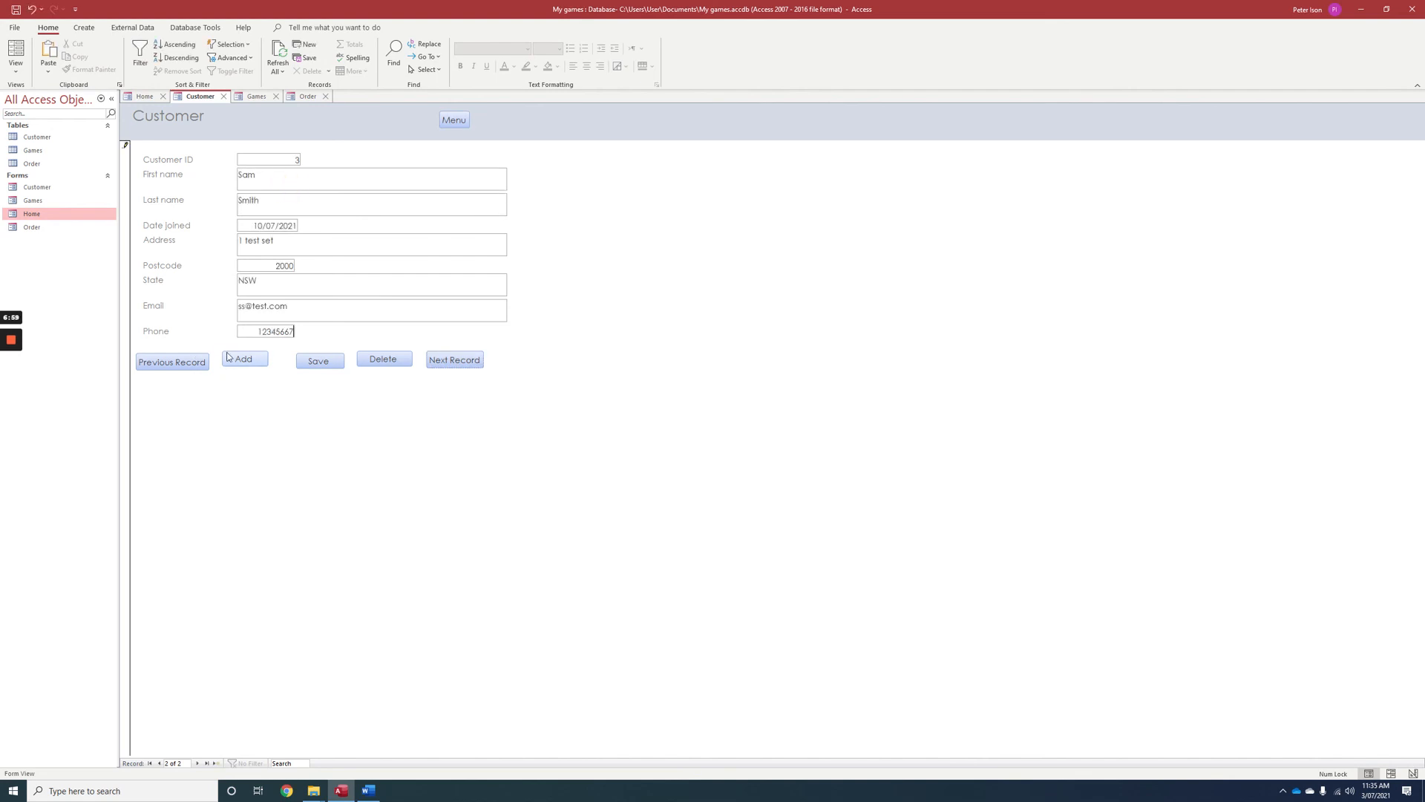
{"action": "left_click", "coordinate": [237, 360]}
Test the Customer form's navigation by going back two records and forward one, and return to the Home form with the Menu button.
{"action": "left_click", "coordinate": [179, 364]}
{"action": "left_click", "coordinate": [179, 364]}
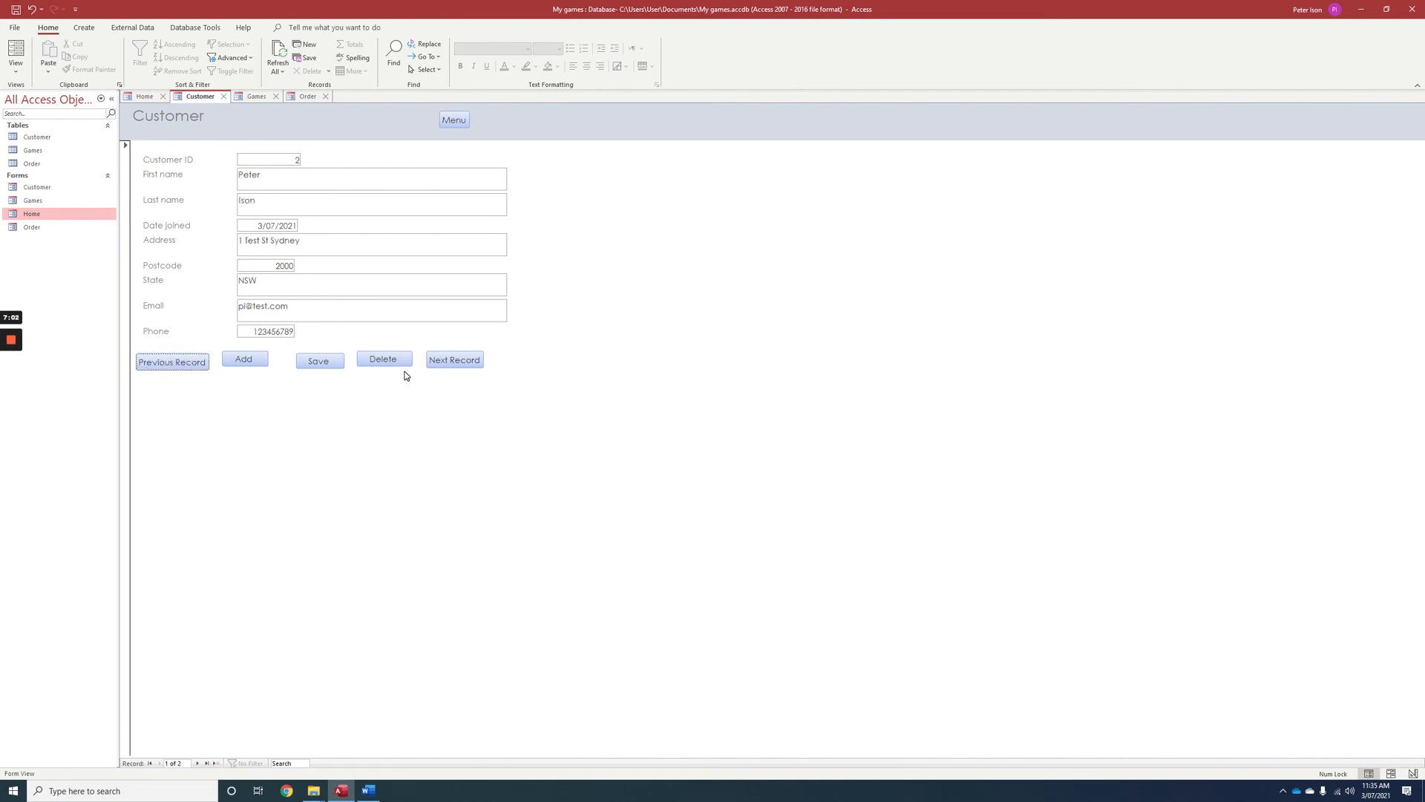
{"action": "left_click", "coordinate": [442, 363]}
{"action": "left_click", "coordinate": [454, 122]}
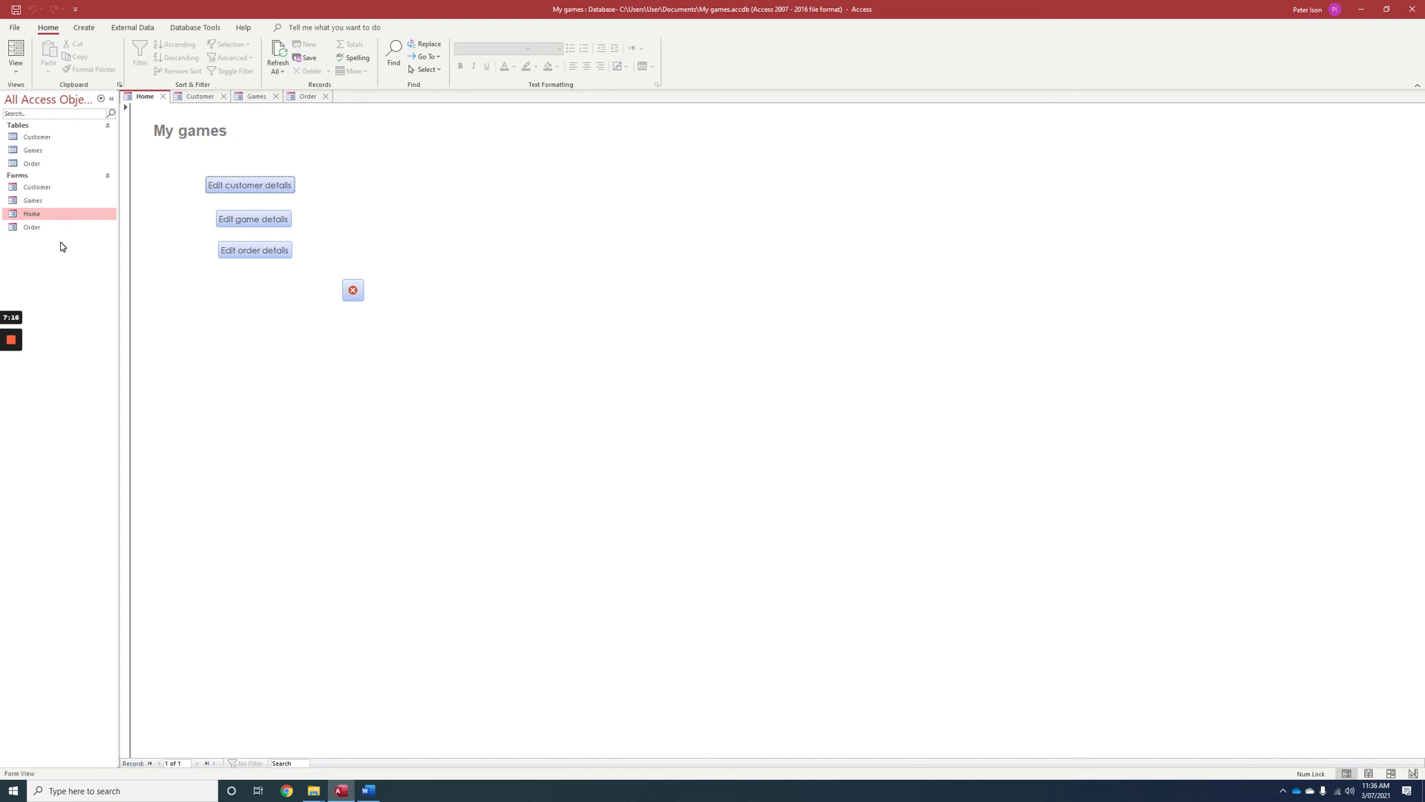
{"action": "mouse_move", "coordinate": [16, 340]}
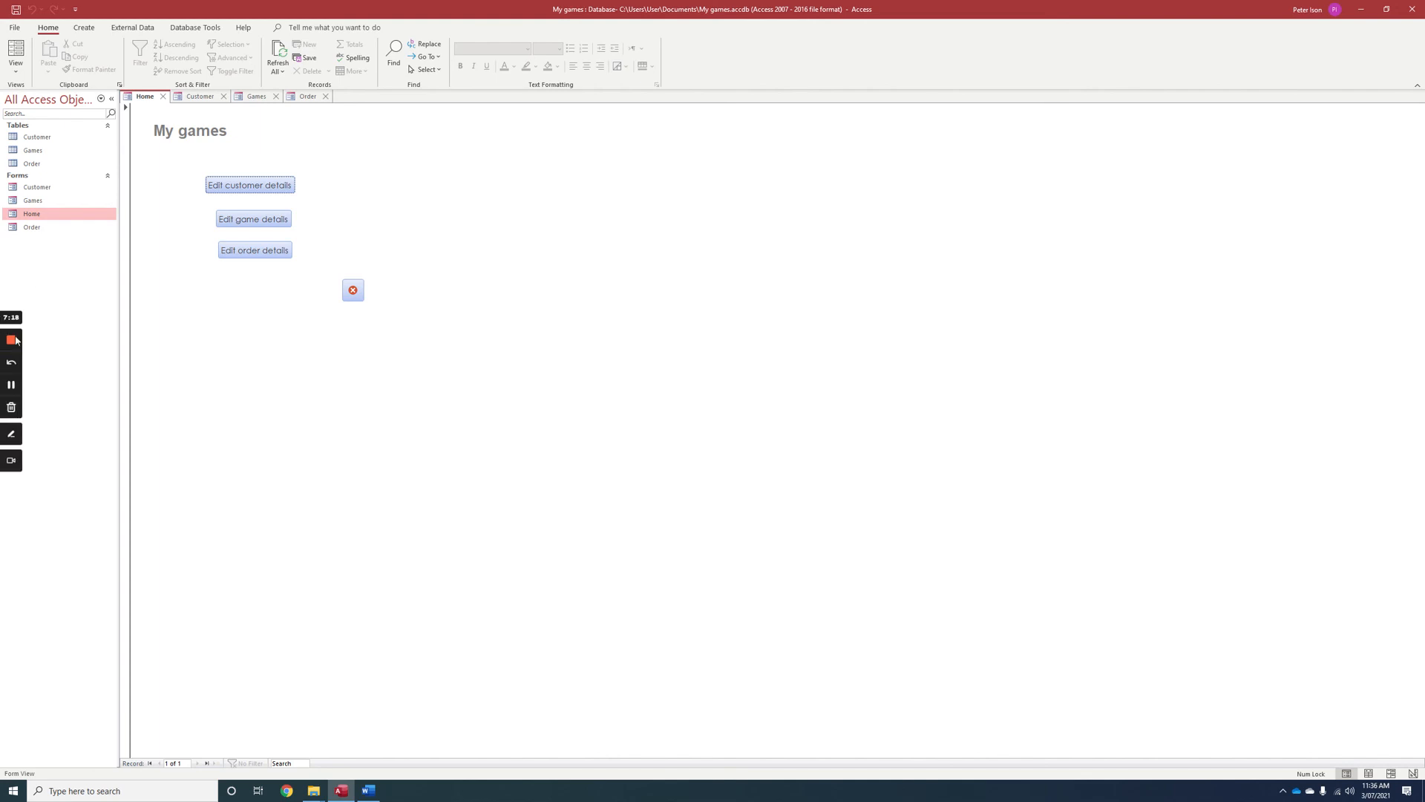